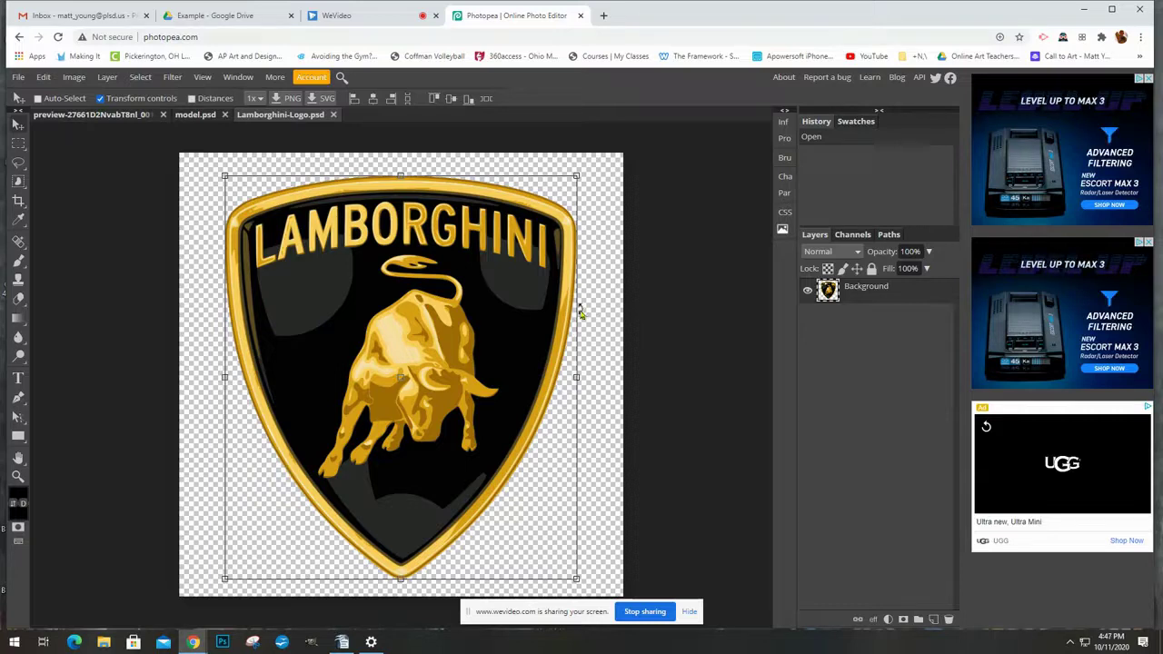
# Start a new project from the Letter print preset and name it Collage
pyautogui.click(18, 77)
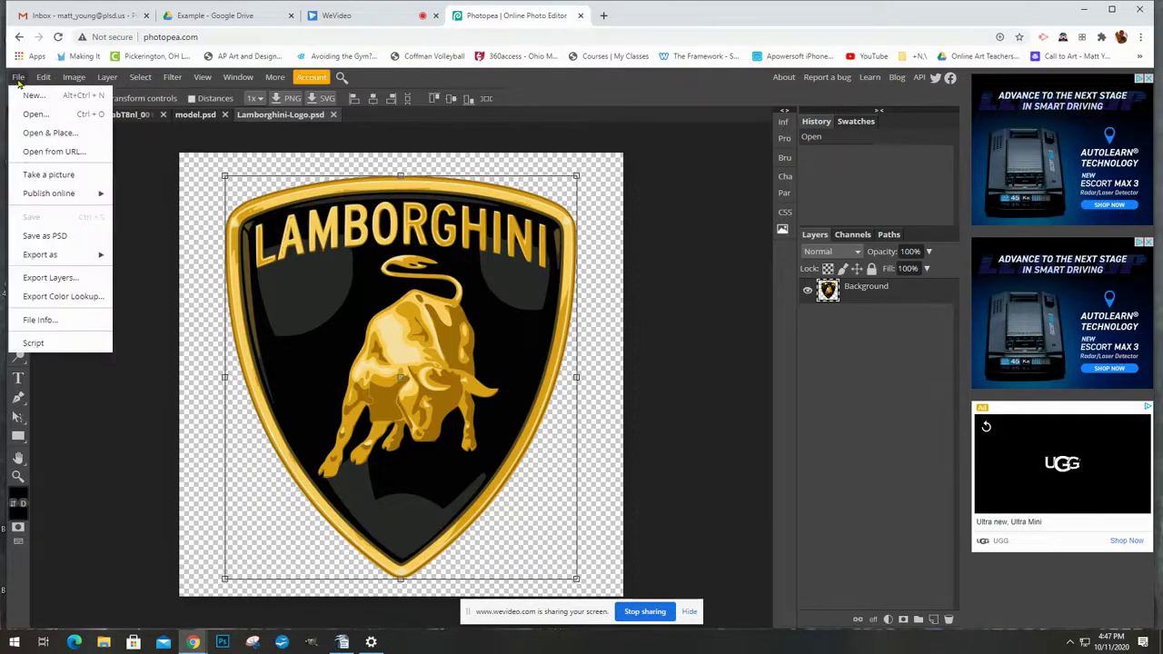
pyautogui.click(36, 95)
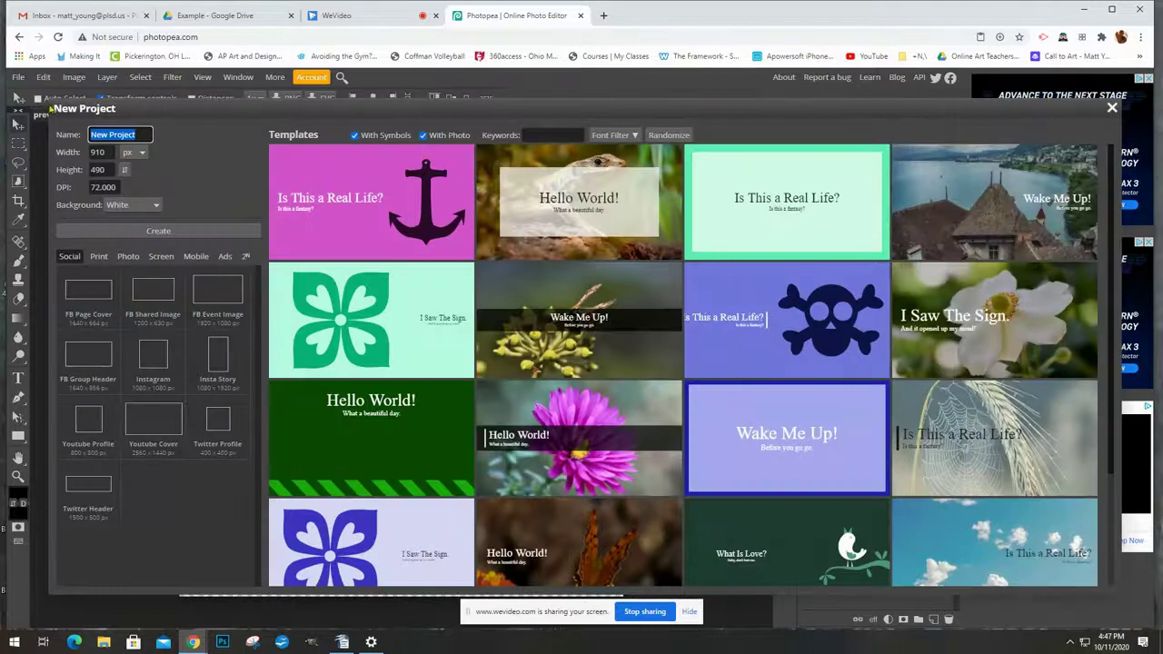
pyautogui.click(99, 257)
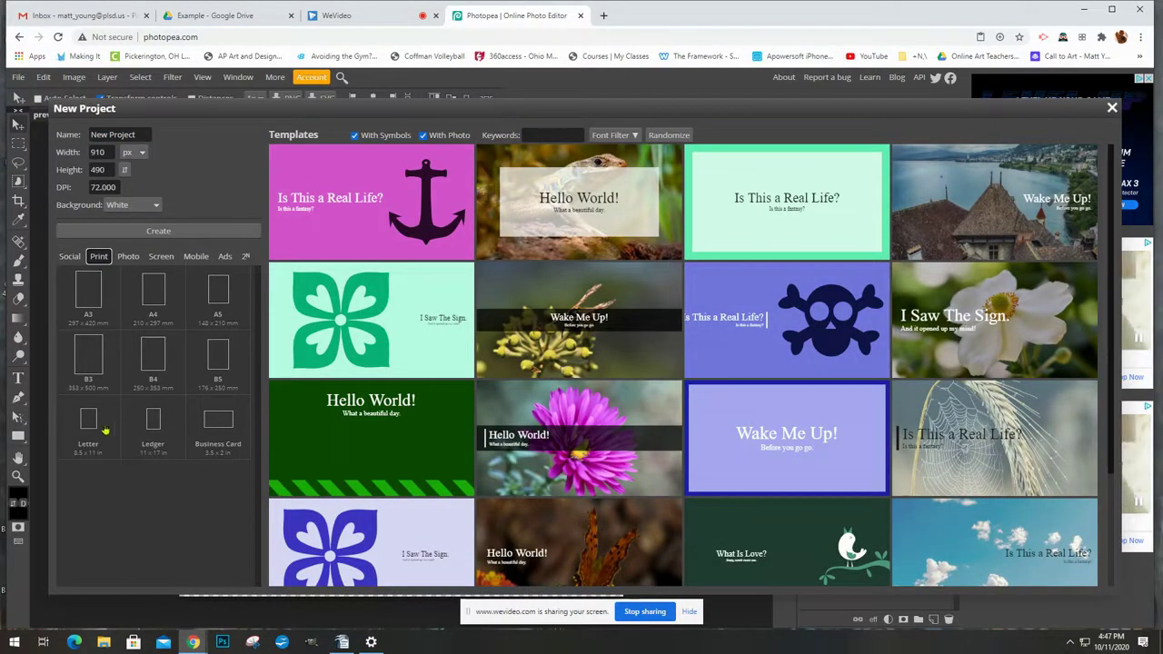
pyautogui.click(94, 431)
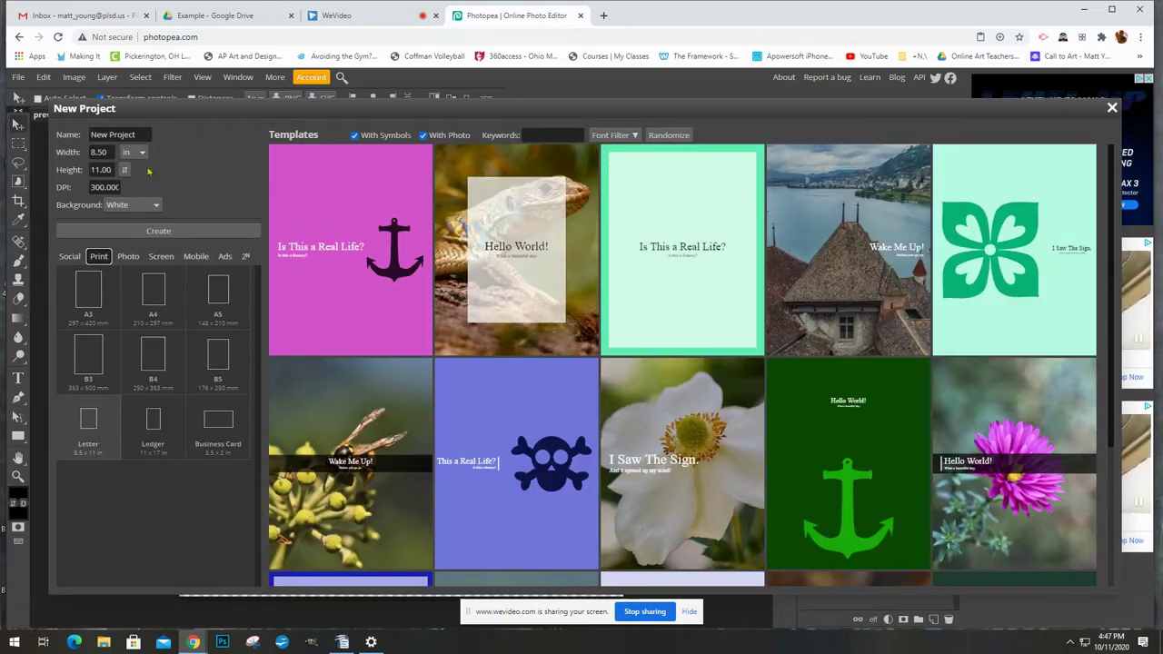
pyautogui.click(143, 135)
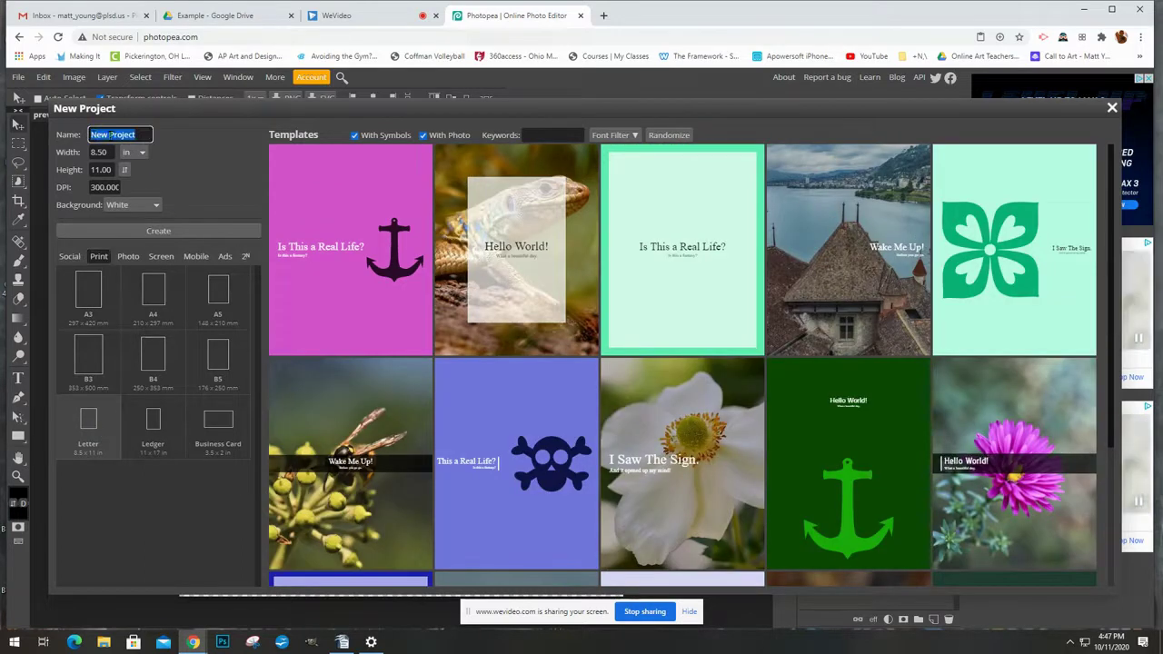
pyautogui.write('Collage')
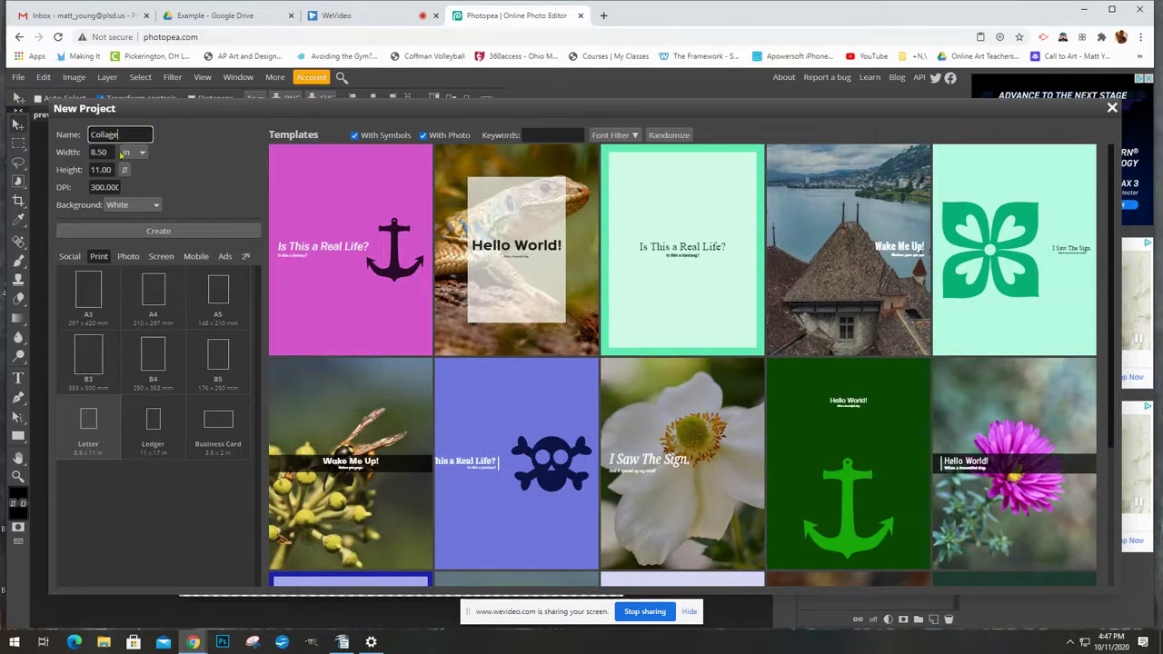
# Set the project's width to 11 in and its height to 8.5 in, and create the document
pyautogui.click(111, 152)
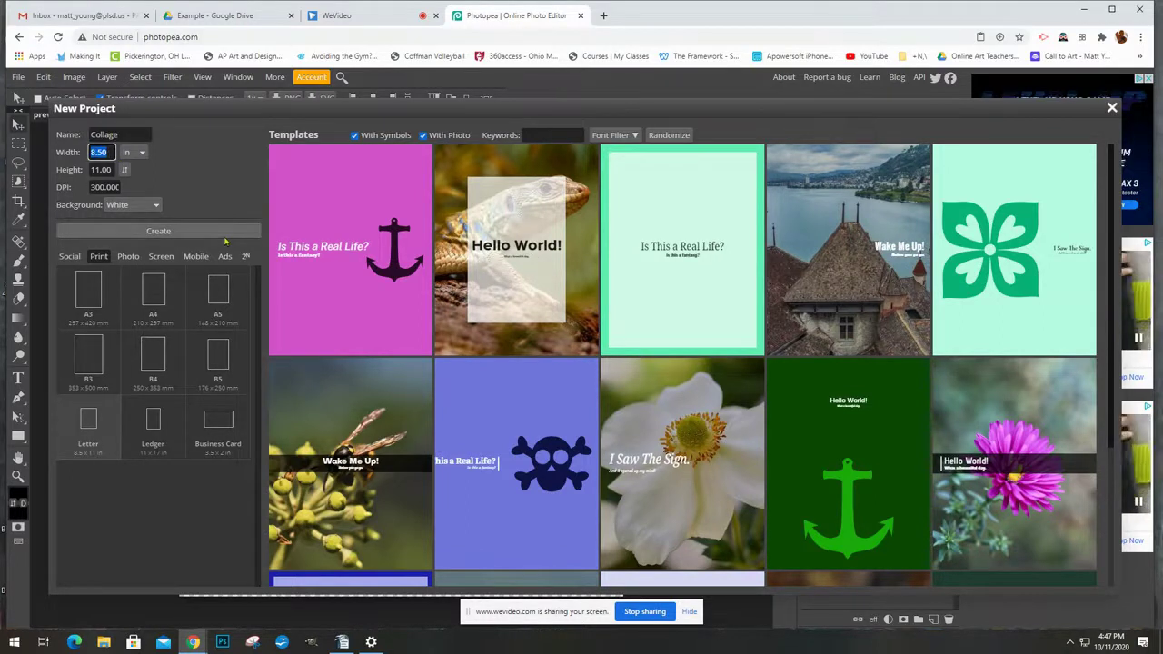
pyautogui.write('11')
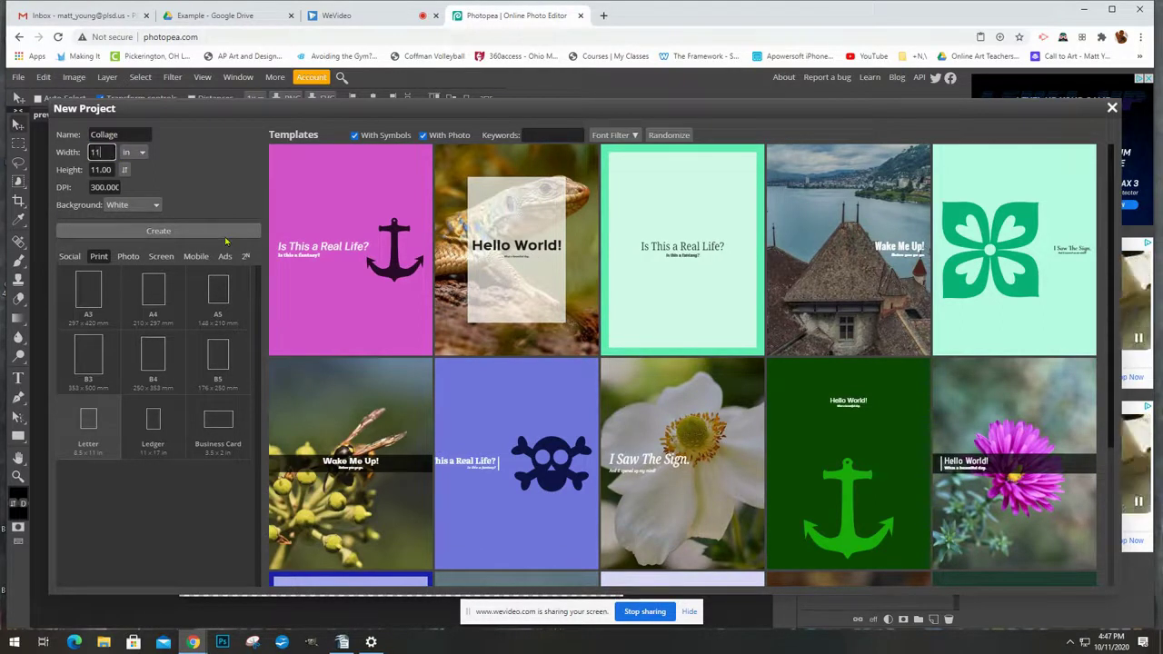
pyautogui.press('Tab')
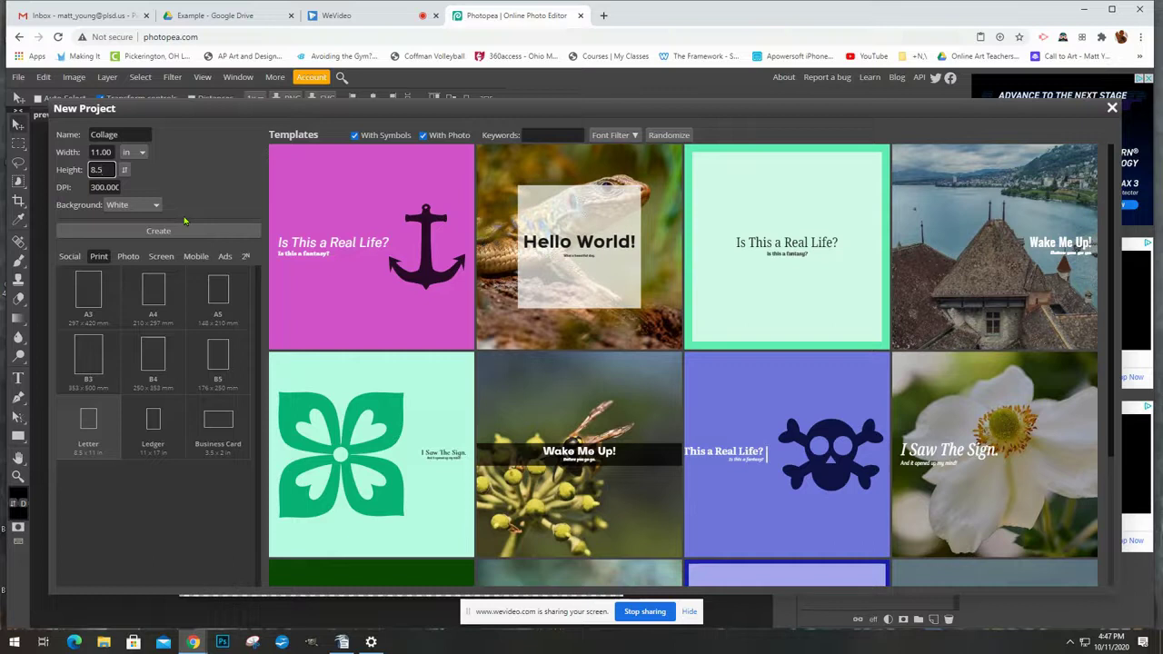
pyautogui.click(186, 229)
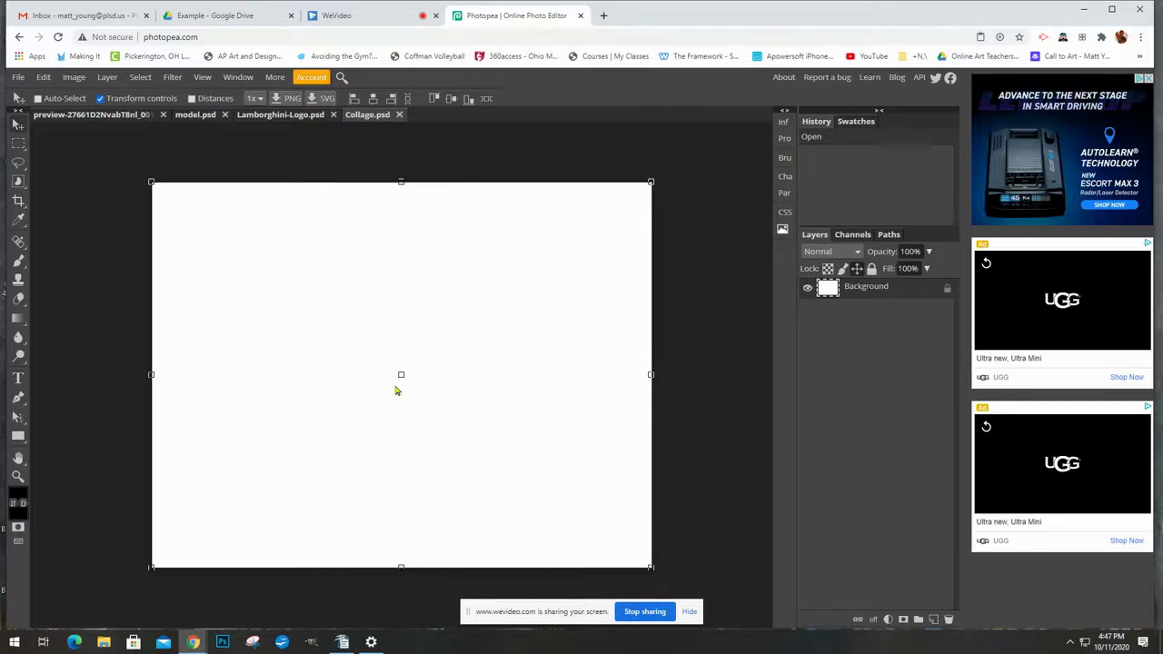
# Copy a large rectangular area around the central light burst in the blue preview image
pyautogui.click(94, 116)
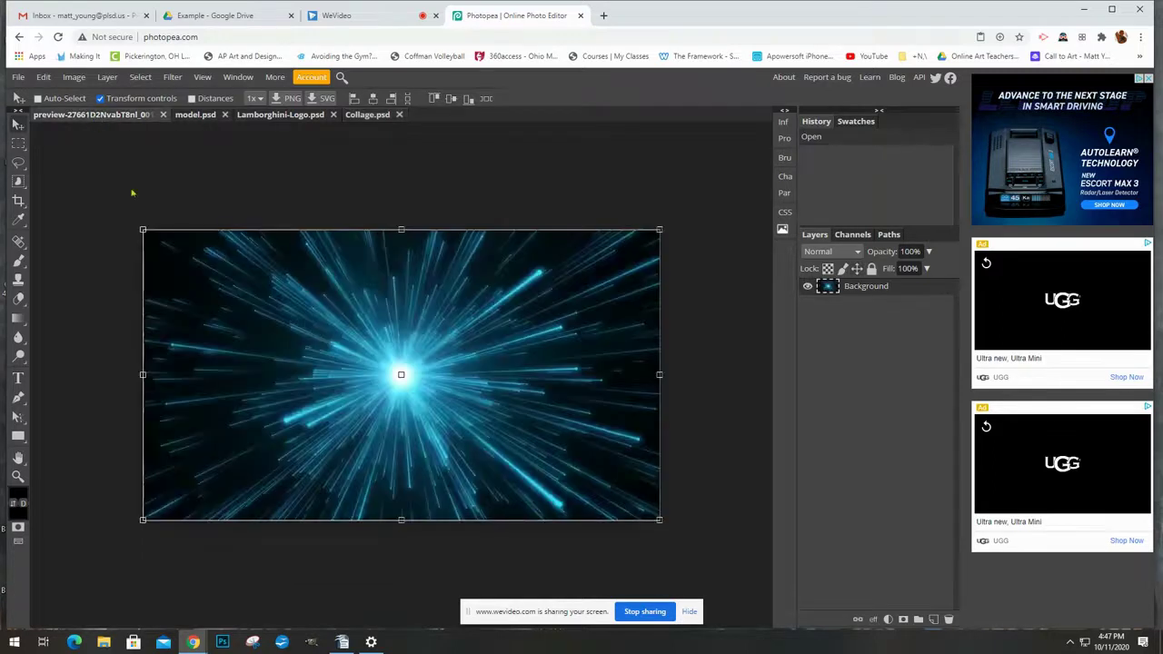
pyautogui.click(18, 143)
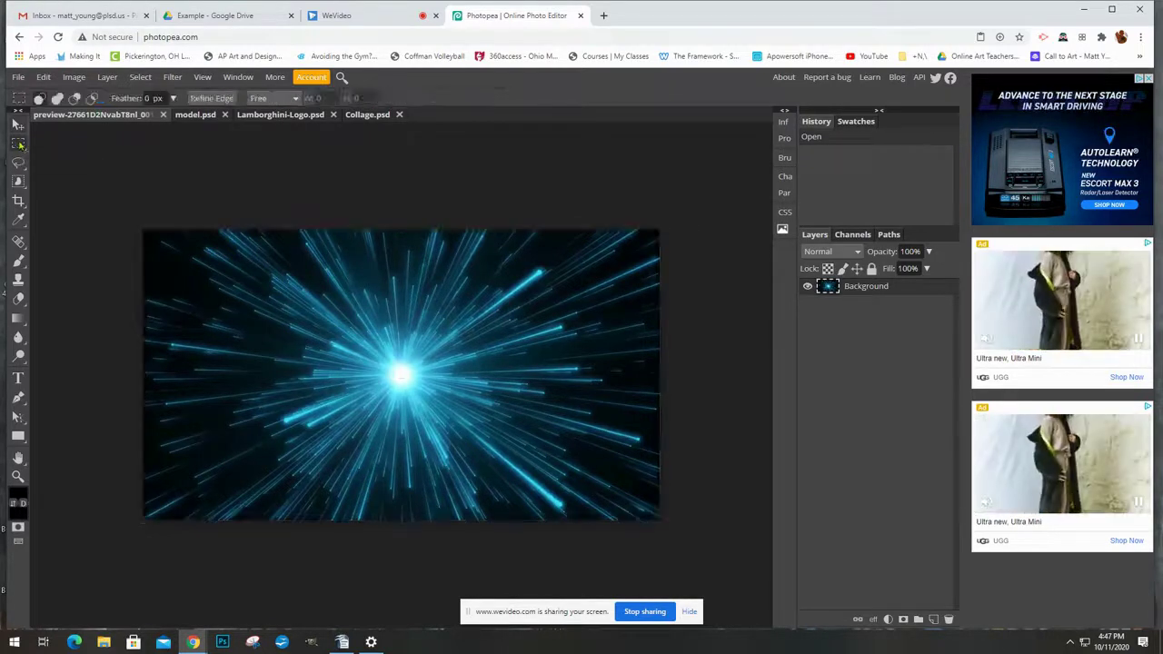
pyautogui.moveTo(216, 277); pyautogui.dragTo(582, 471)
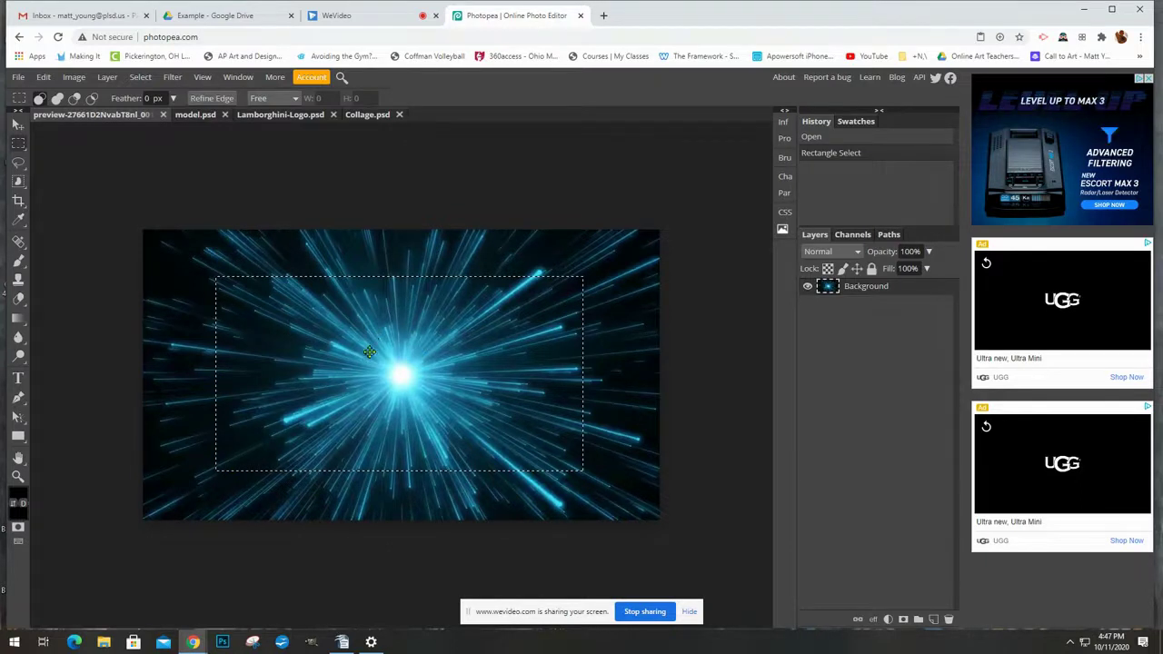
pyautogui.click(43, 76)
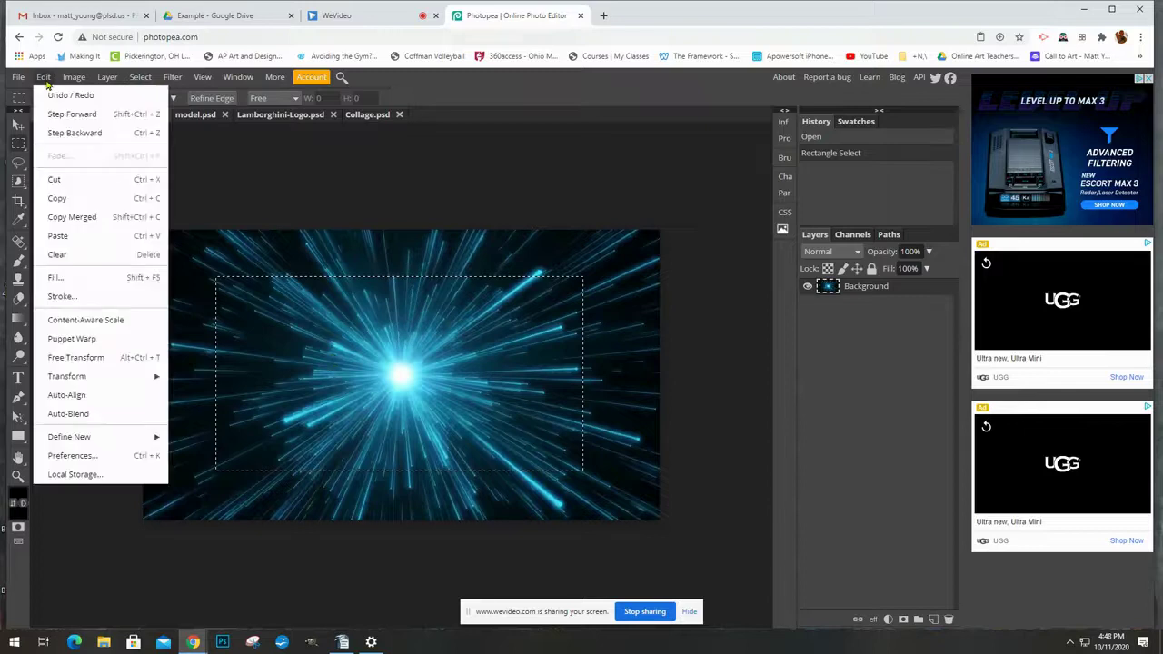
pyautogui.click(67, 199)
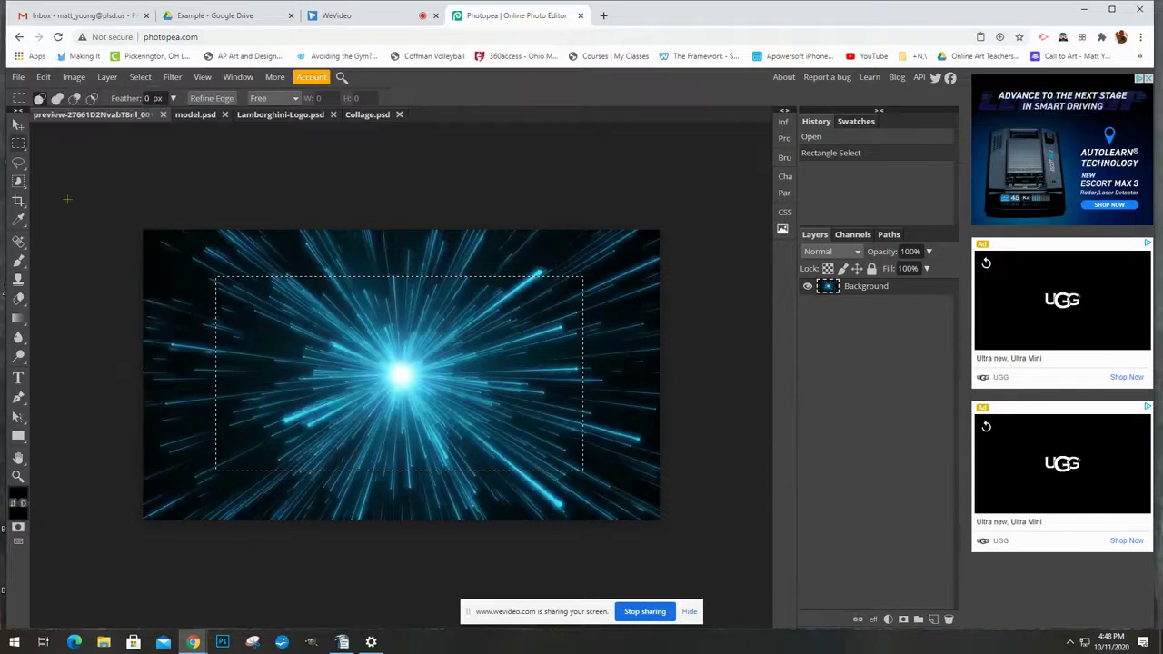
# Paste the copied light burst into the Collage document
pyautogui.click(369, 118)
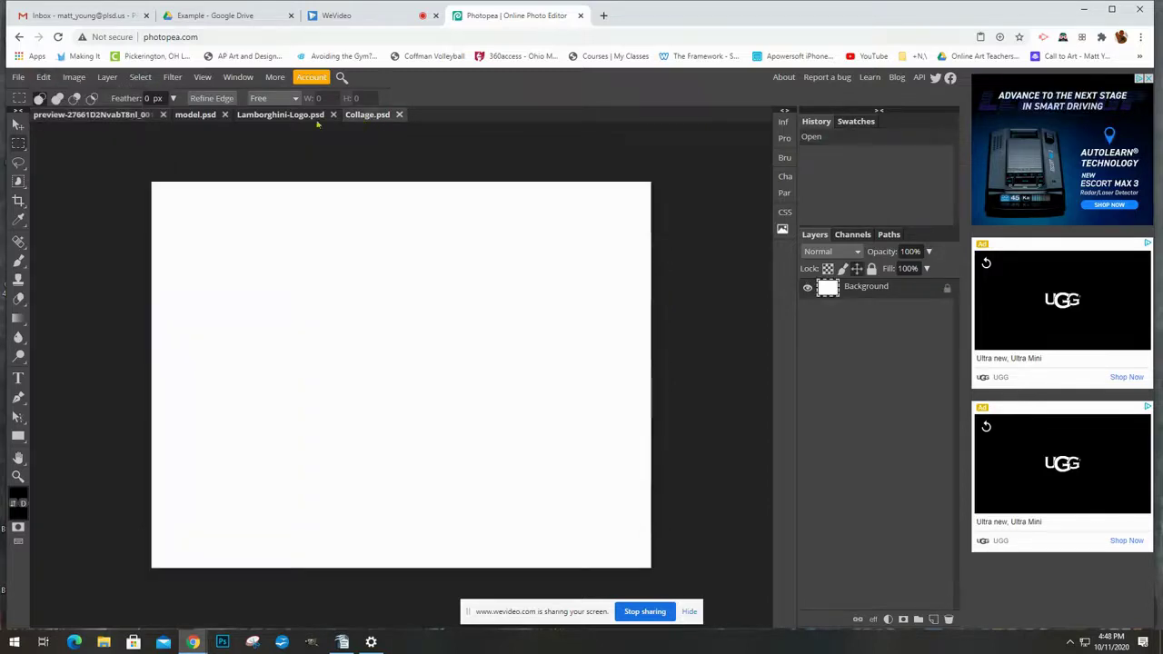
pyautogui.click(43, 77)
pyautogui.click(79, 235)
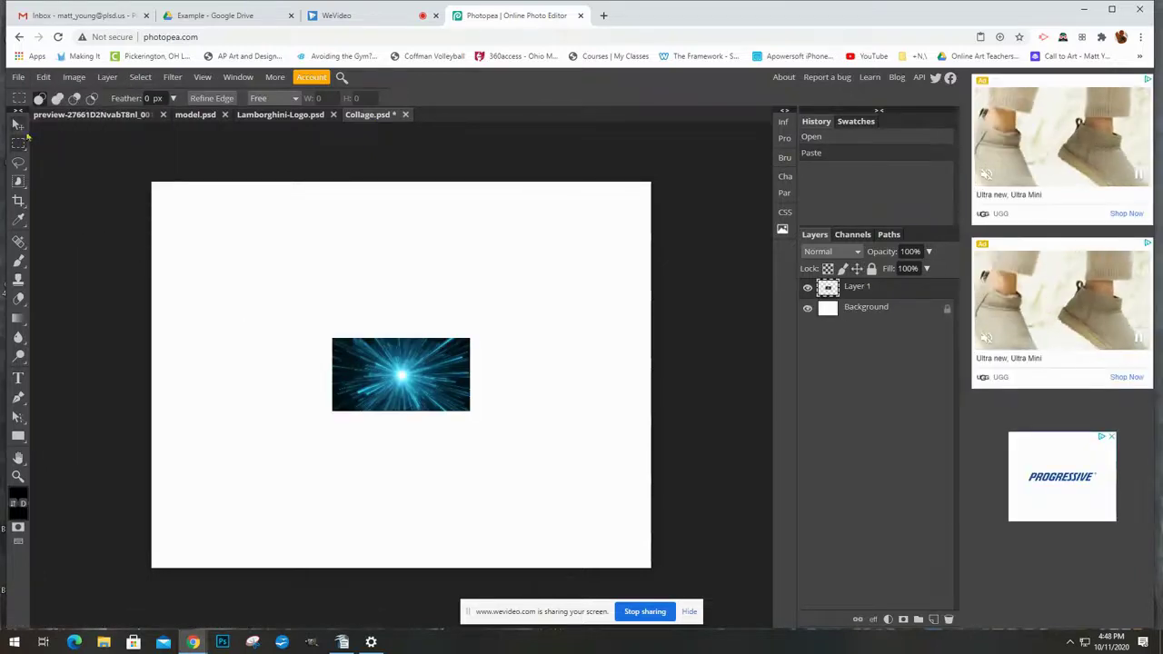
# Enlarge the pasted light burst to cover the whole canvas, centre its bright spot, and apply the transform
pyautogui.click(18, 124)
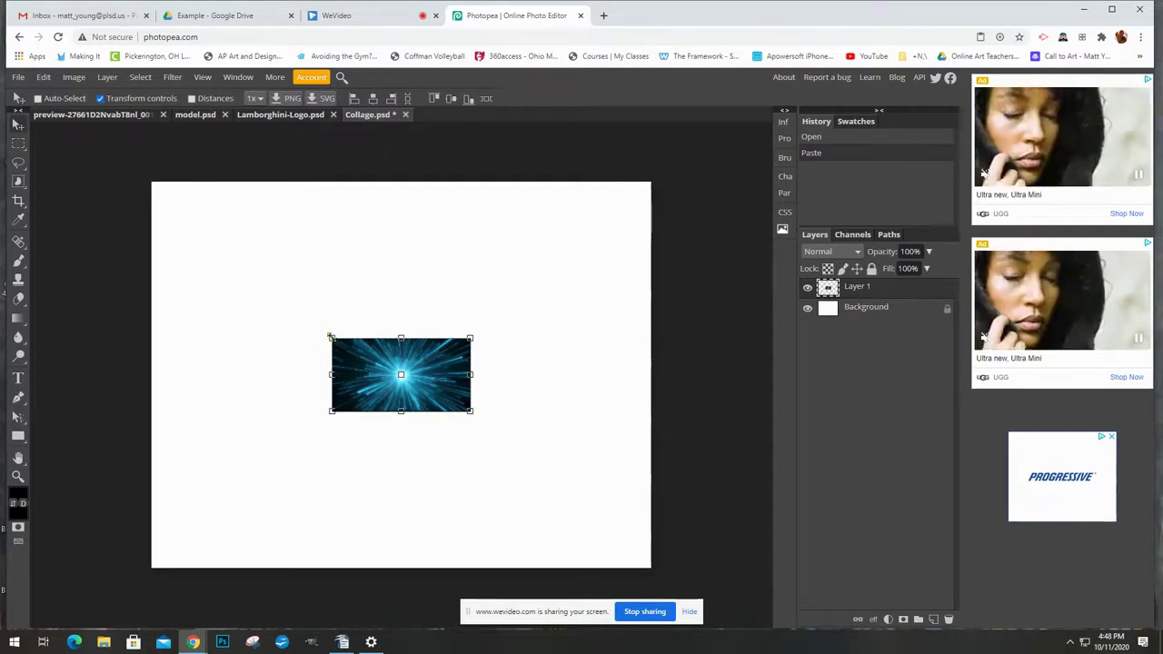
pyautogui.moveTo(331, 336); pyautogui.dragTo(111, 174)
pyautogui.moveTo(472, 414); pyautogui.dragTo(718, 619)
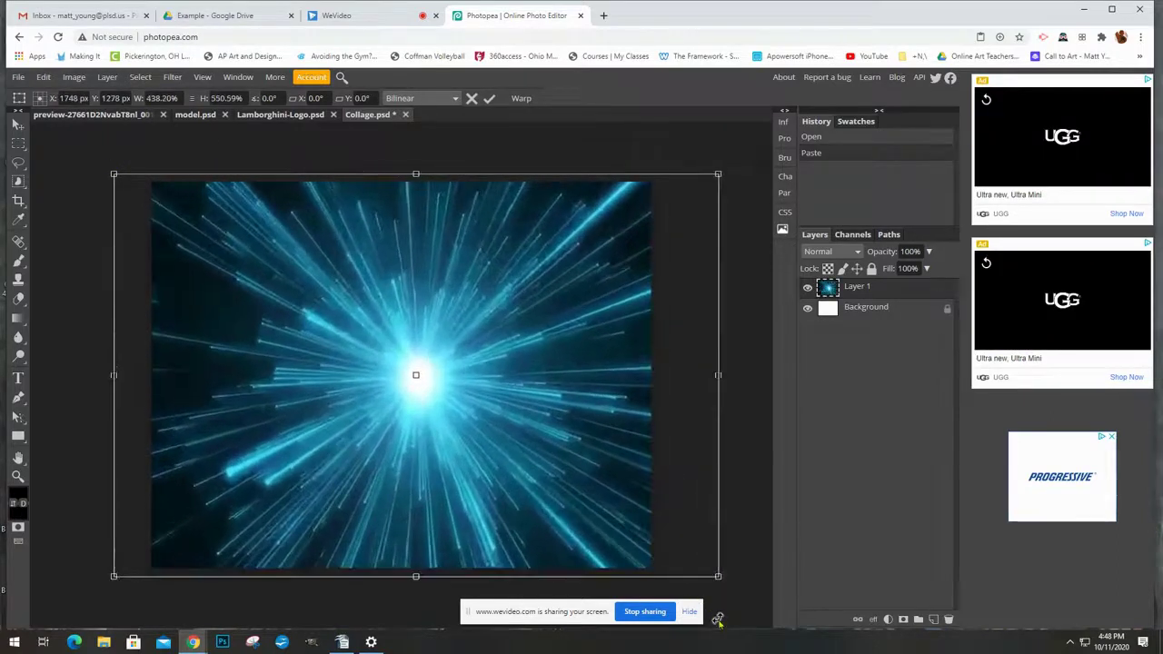
pyautogui.moveTo(562, 403); pyautogui.dragTo(543, 405)
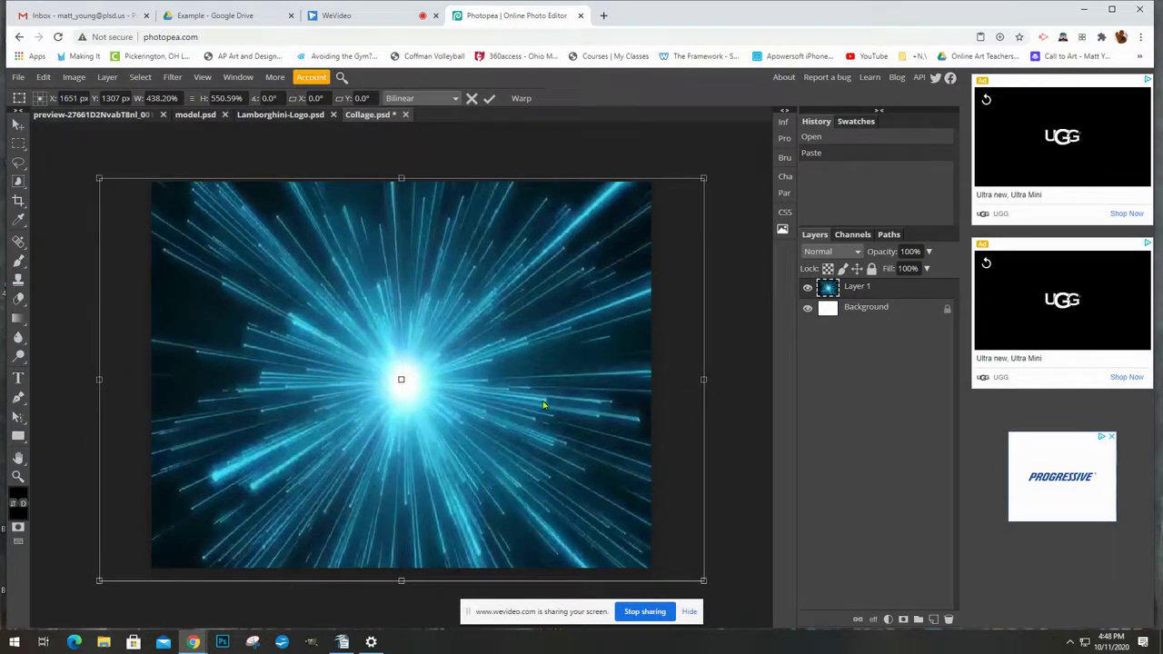
pyautogui.click(489, 99)
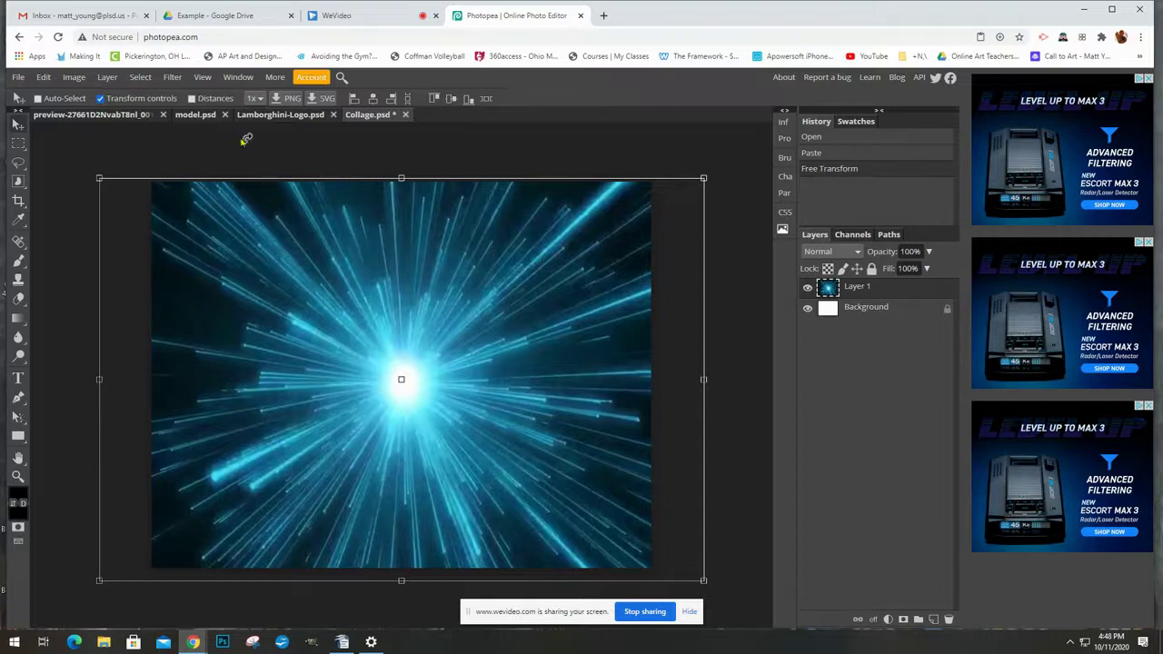
# Select the man in model.psd using Quick Selection in add mode
pyautogui.click(195, 115)
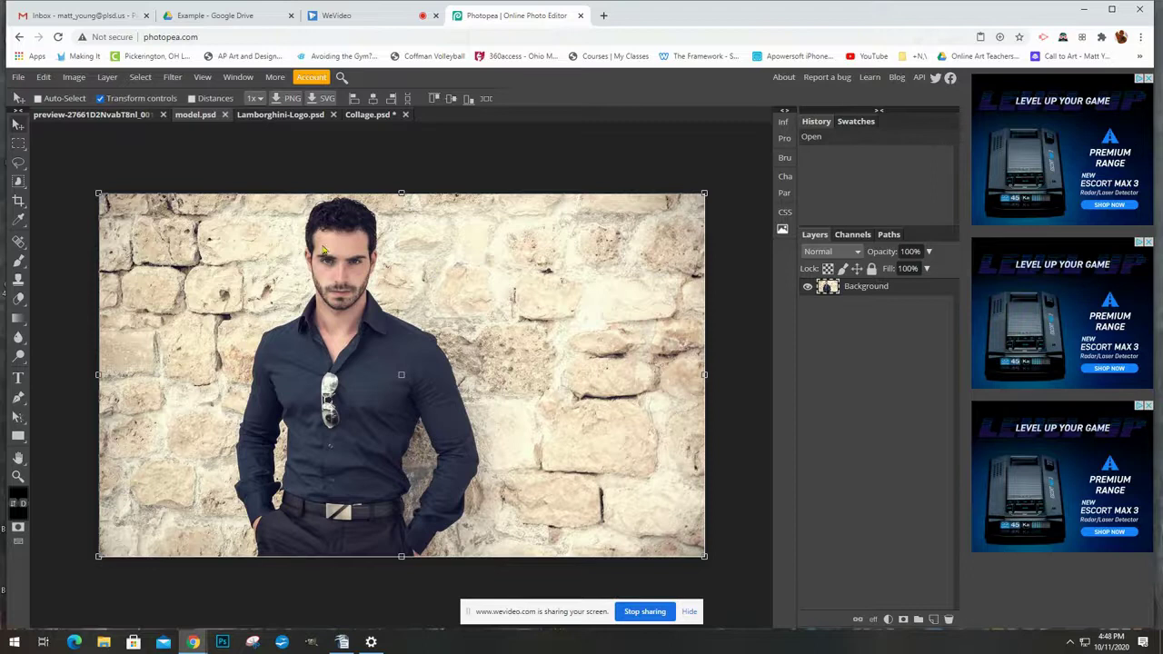
pyautogui.rightClick(18, 164)
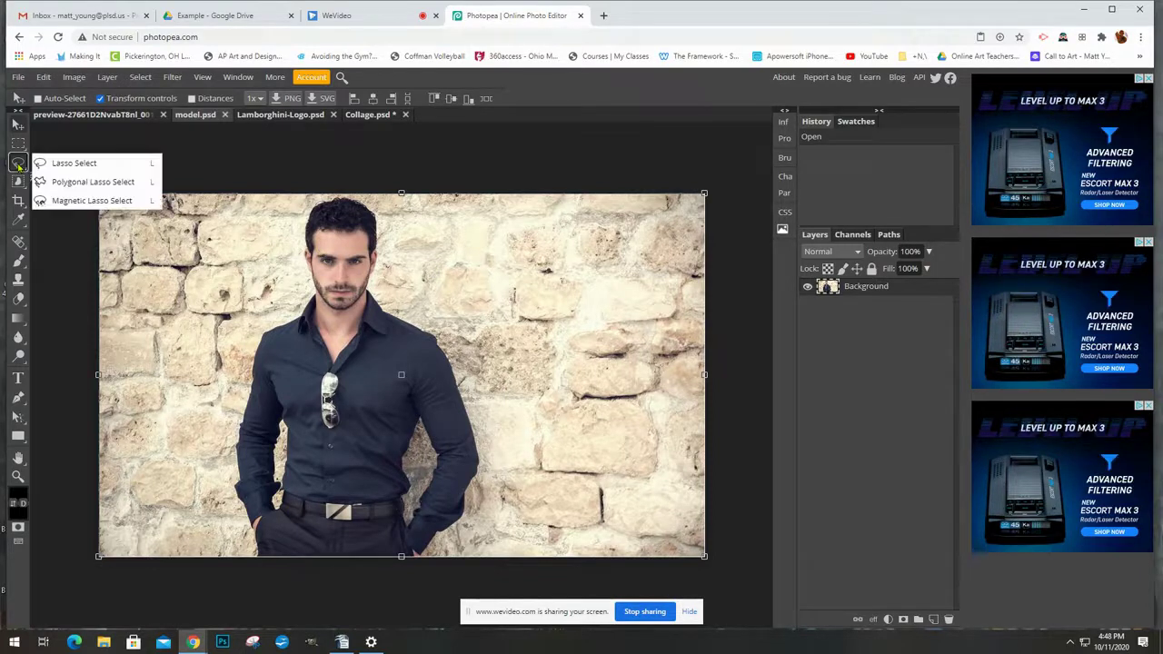
pyautogui.click(18, 165)
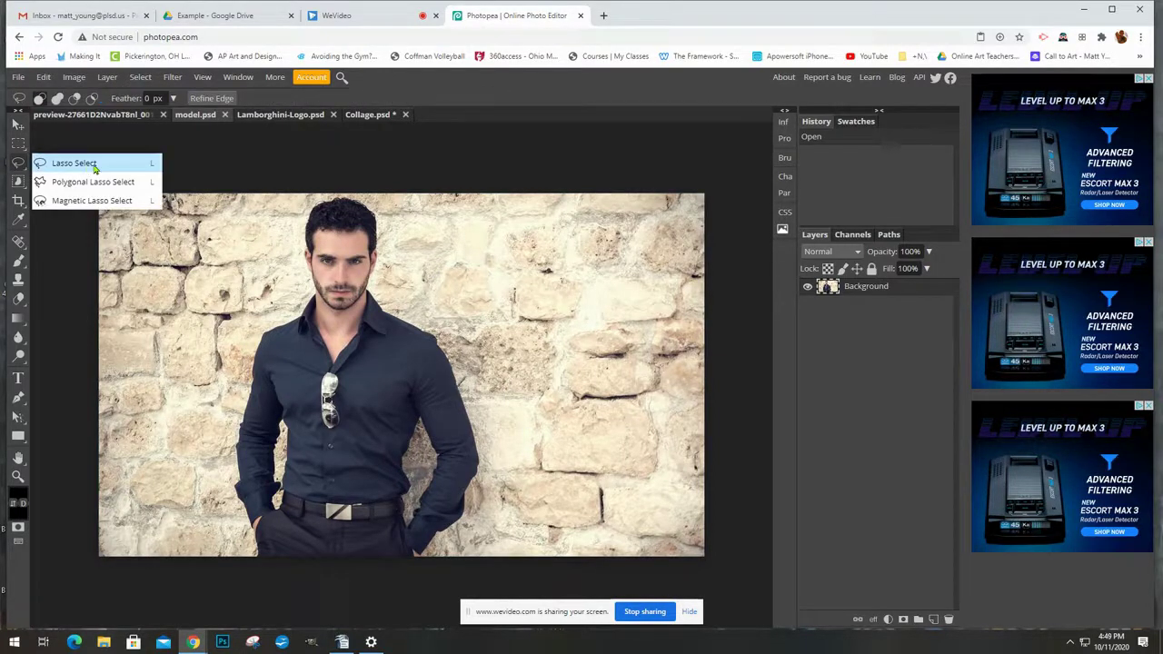
pyautogui.click(41, 166)
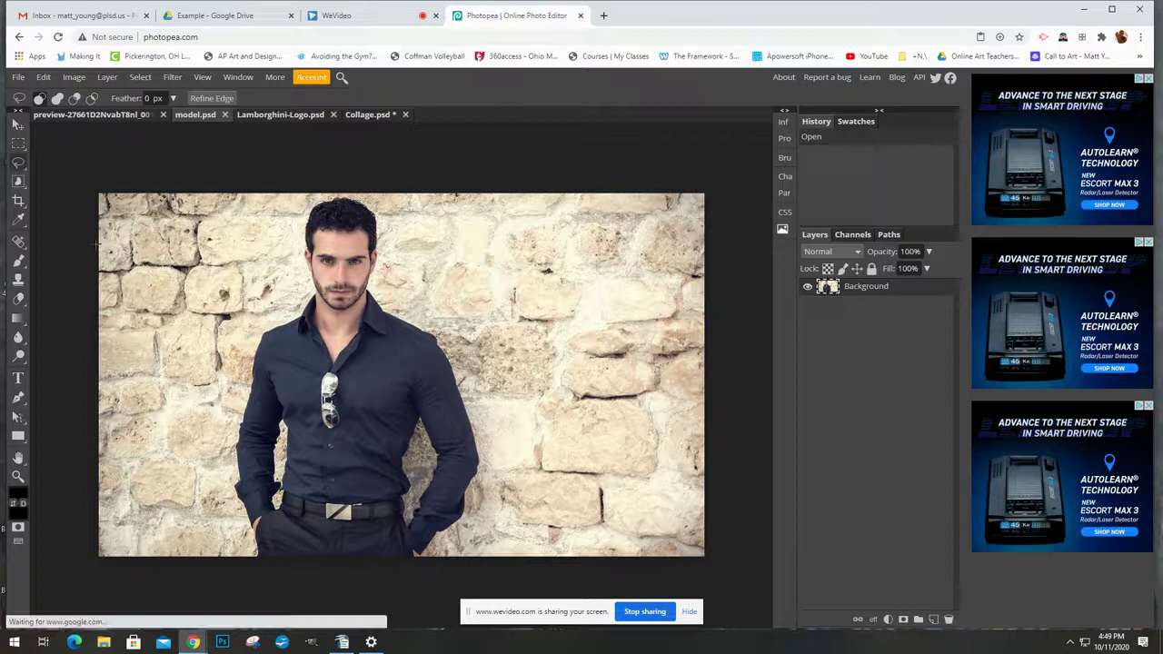
pyautogui.rightClick(18, 181)
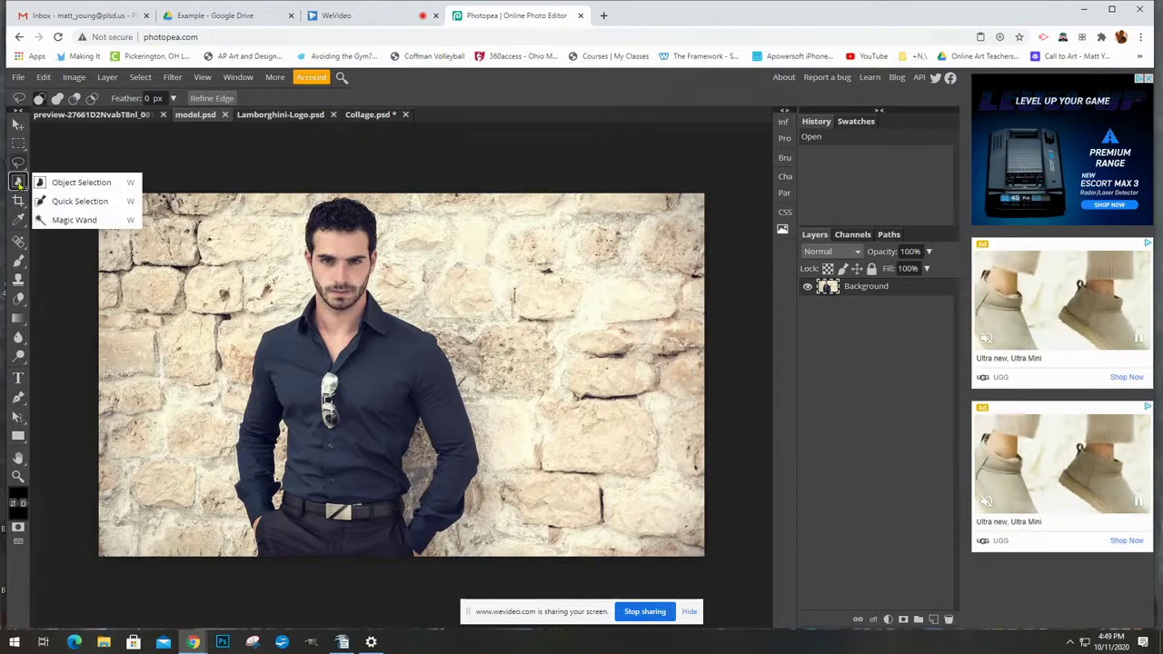
pyautogui.click(79, 204)
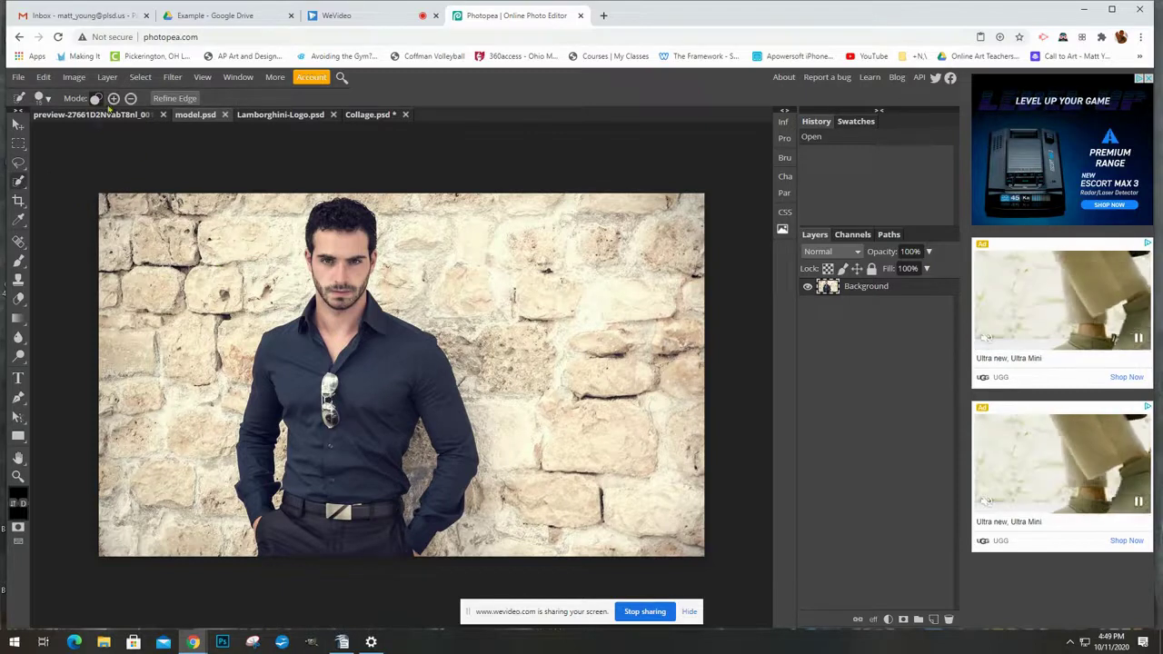
pyautogui.click(113, 98)
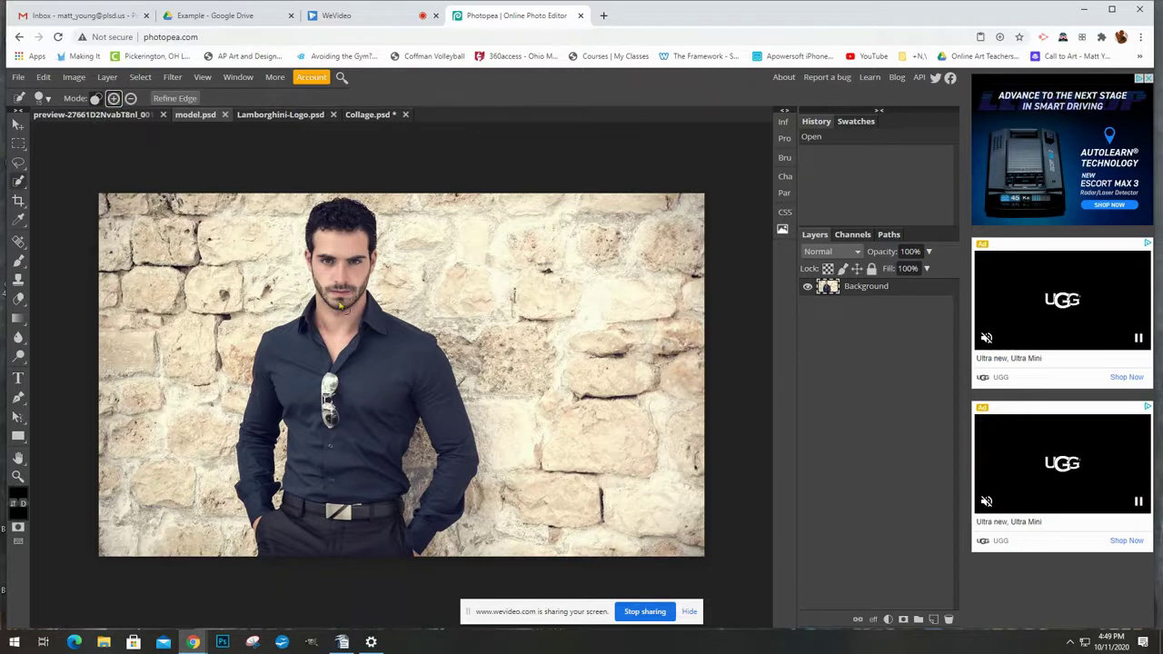
pyautogui.moveTo(335, 299); pyautogui.dragTo(329, 281)
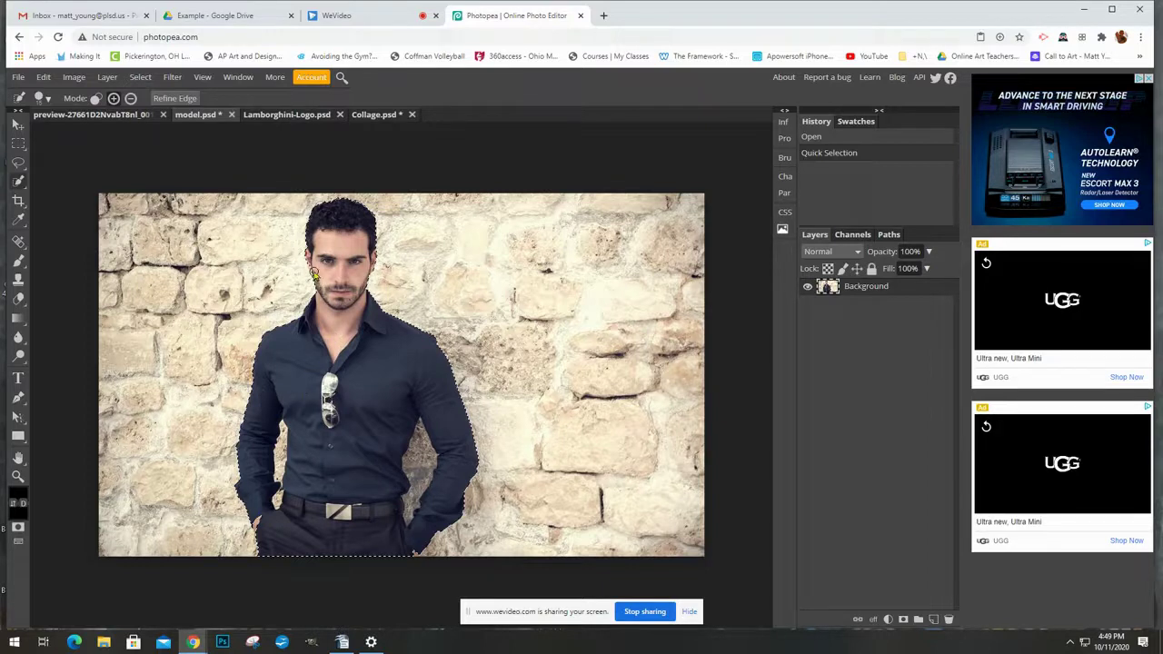
# Try to extend the selection at the edge of the man's face, and undo that addition
pyautogui.click(313, 269)
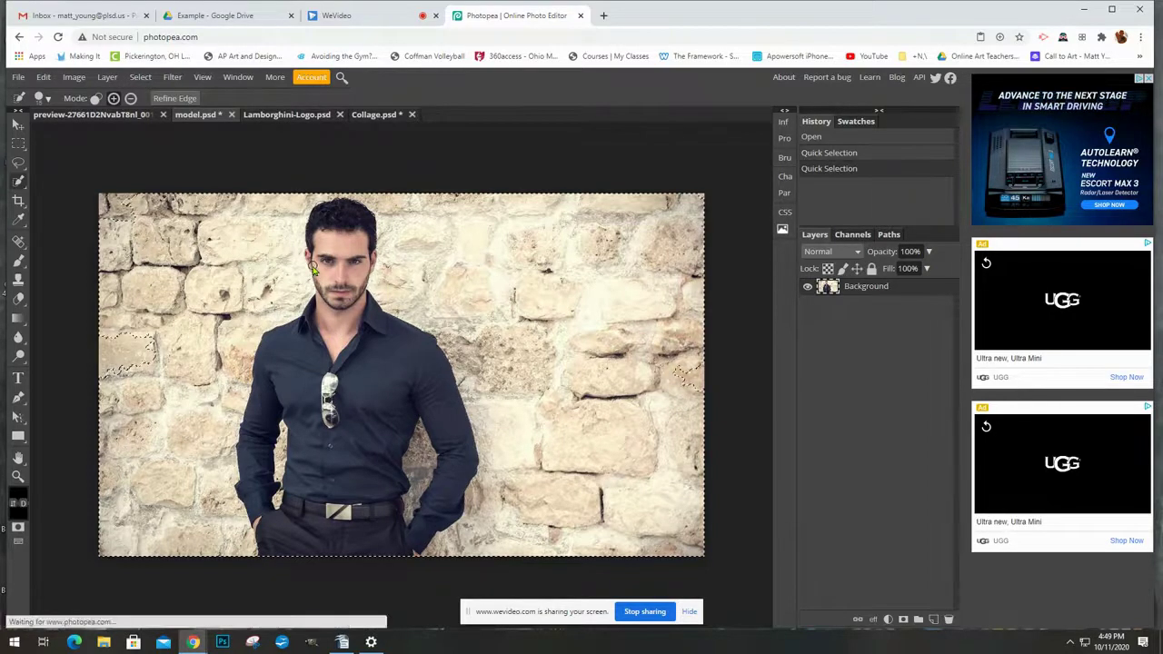
pyautogui.hotkey('ctrl', 'z')
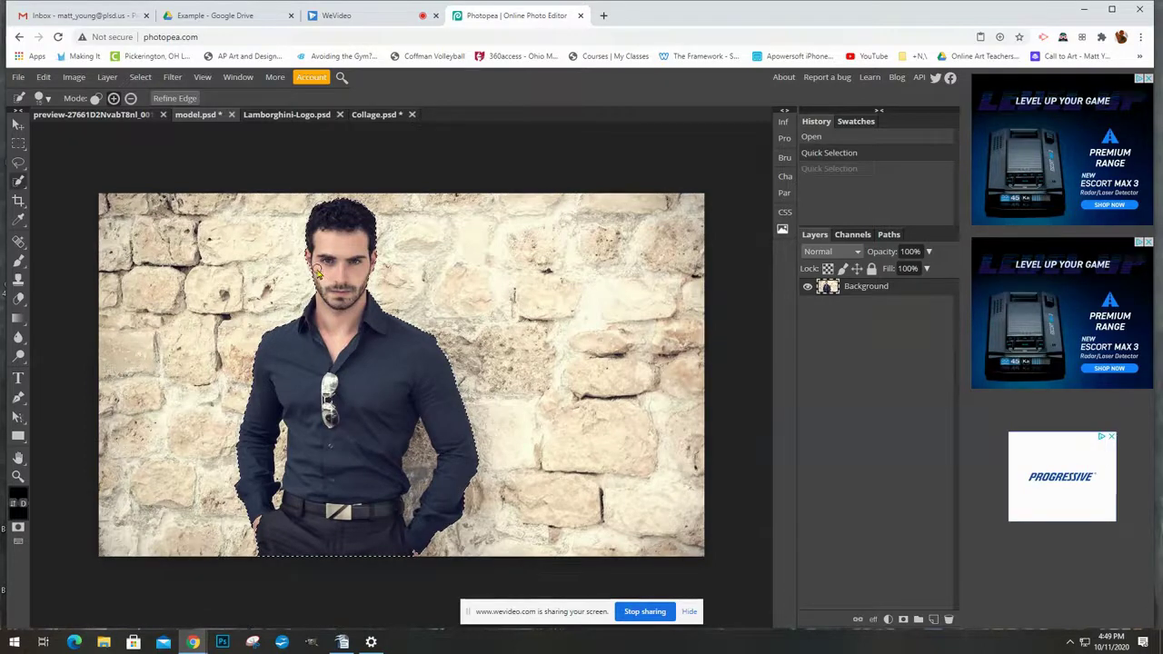
# Add the man's hand at the trouser pocket to the selection, undoing and restoring the addition
pyautogui.click(258, 530)
pyautogui.hotkey('ctrl', 'z')
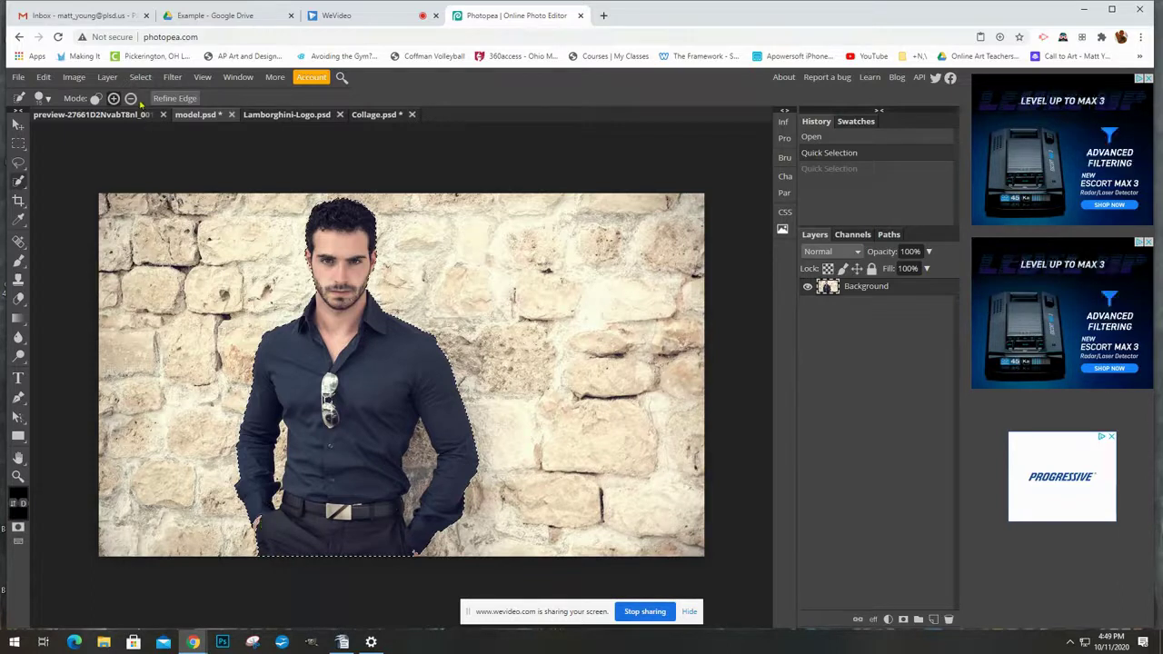
pyautogui.hotkey('ctrl', 'shift', 'z')
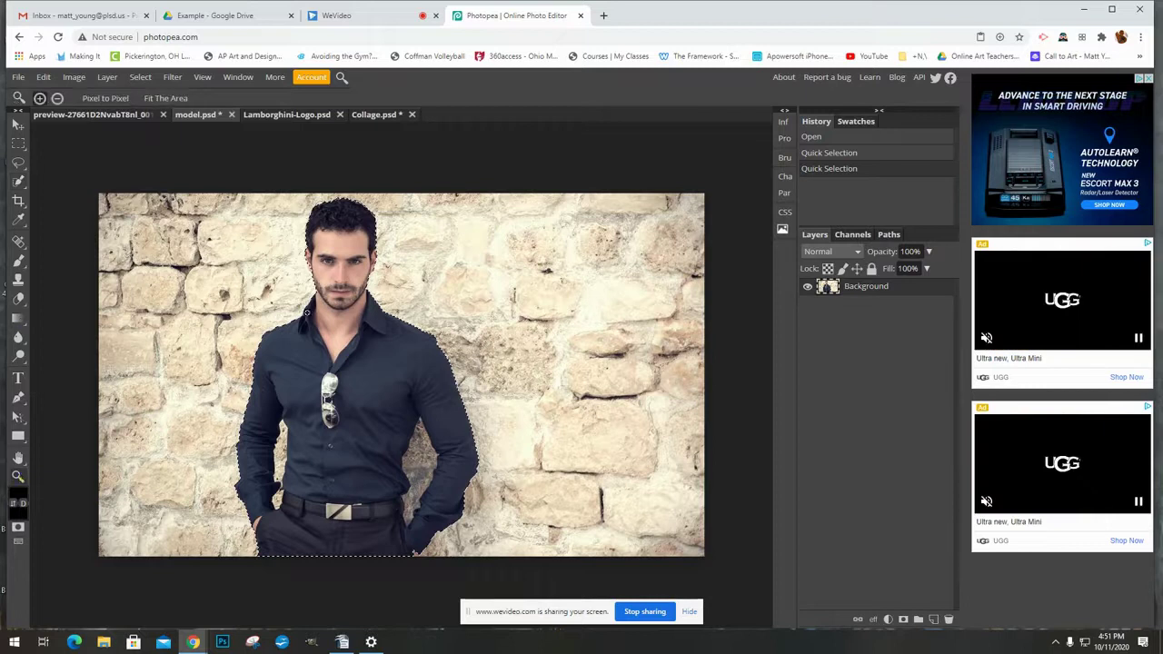
# Try to add the edge beside the man's ear to the selection with a smaller Quick Selection brush, and undo that addition
pyautogui.click(300, 275)
pyautogui.click(308, 254)
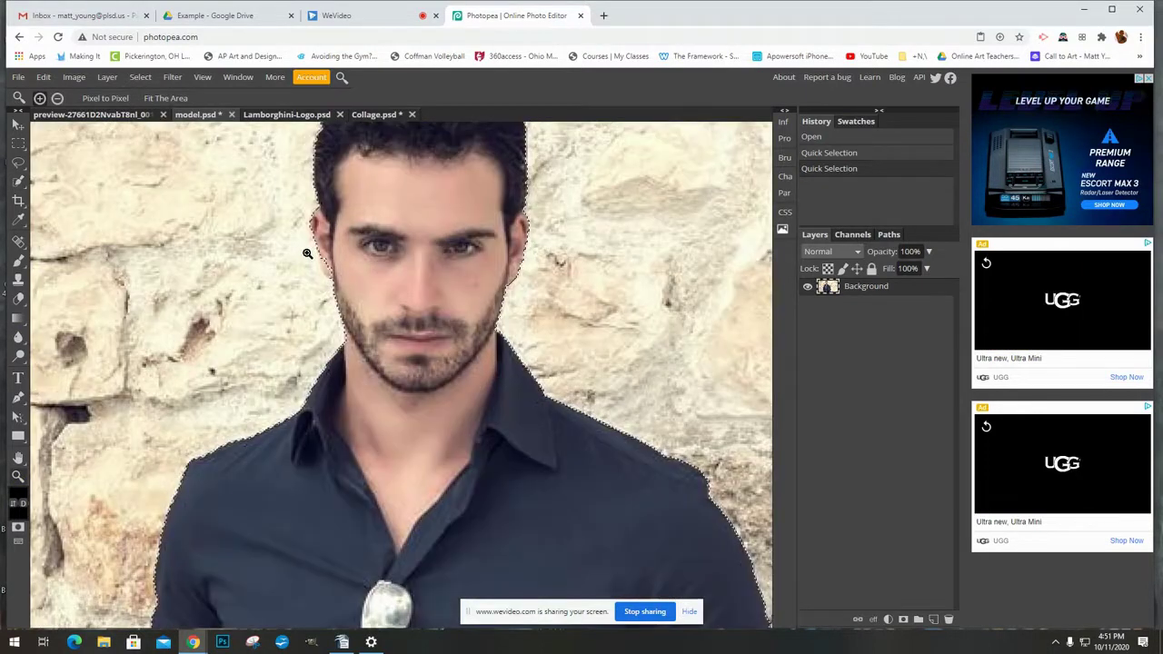
pyautogui.click(307, 254)
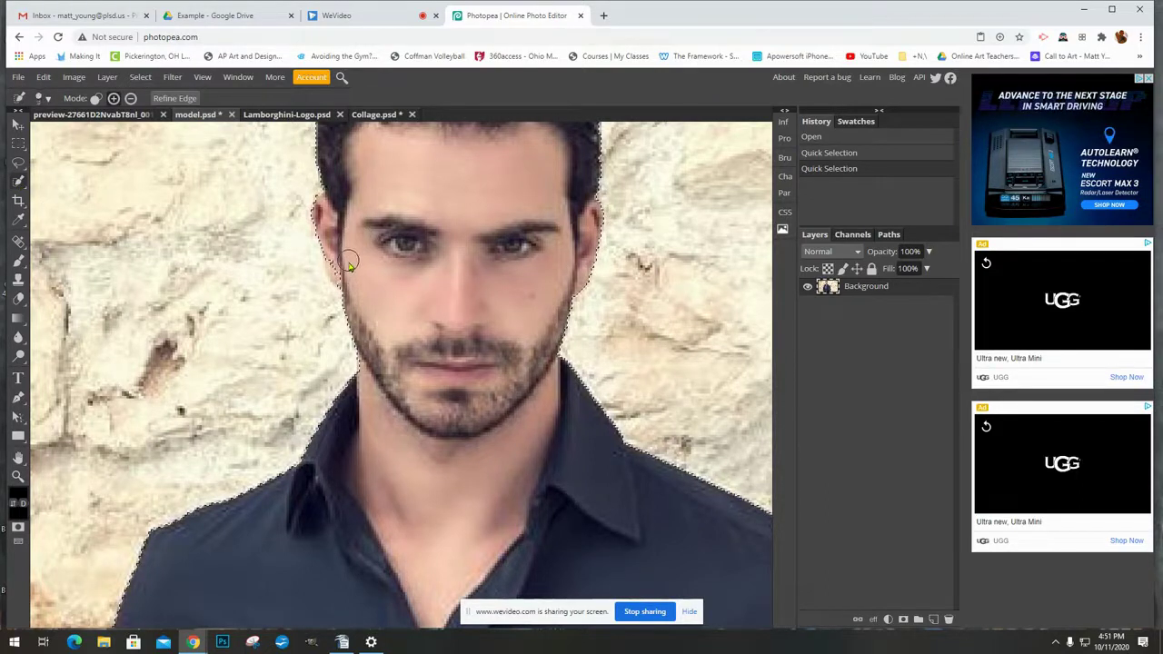
pyautogui.click(338, 278)
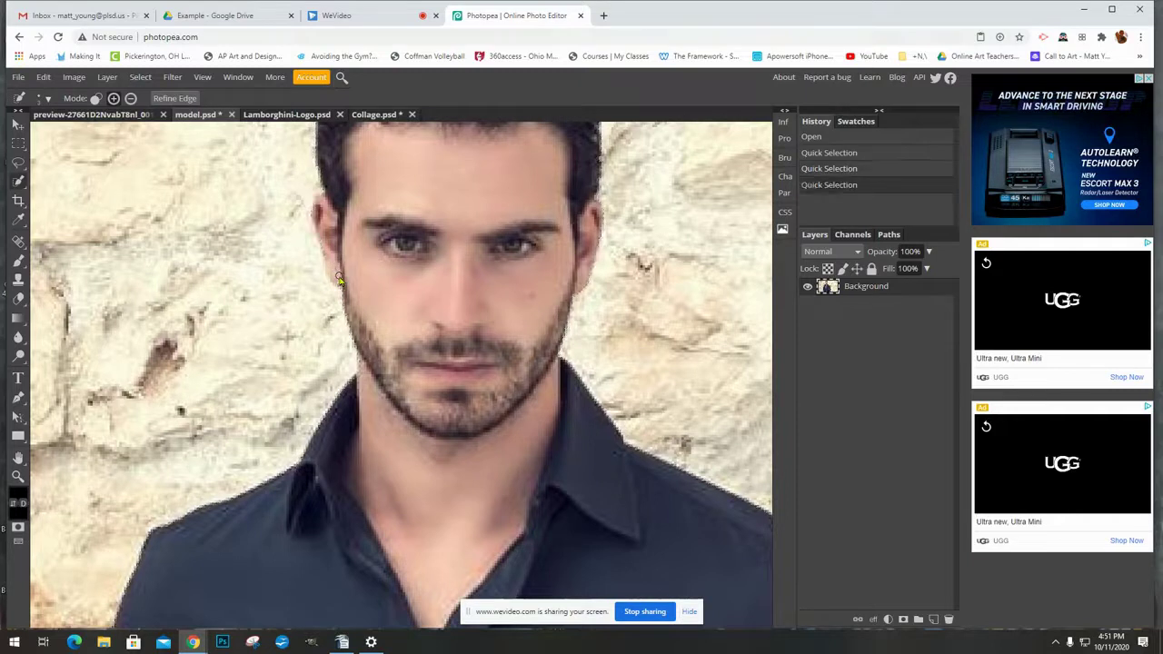
pyautogui.hotkey('ctrl', 'z')
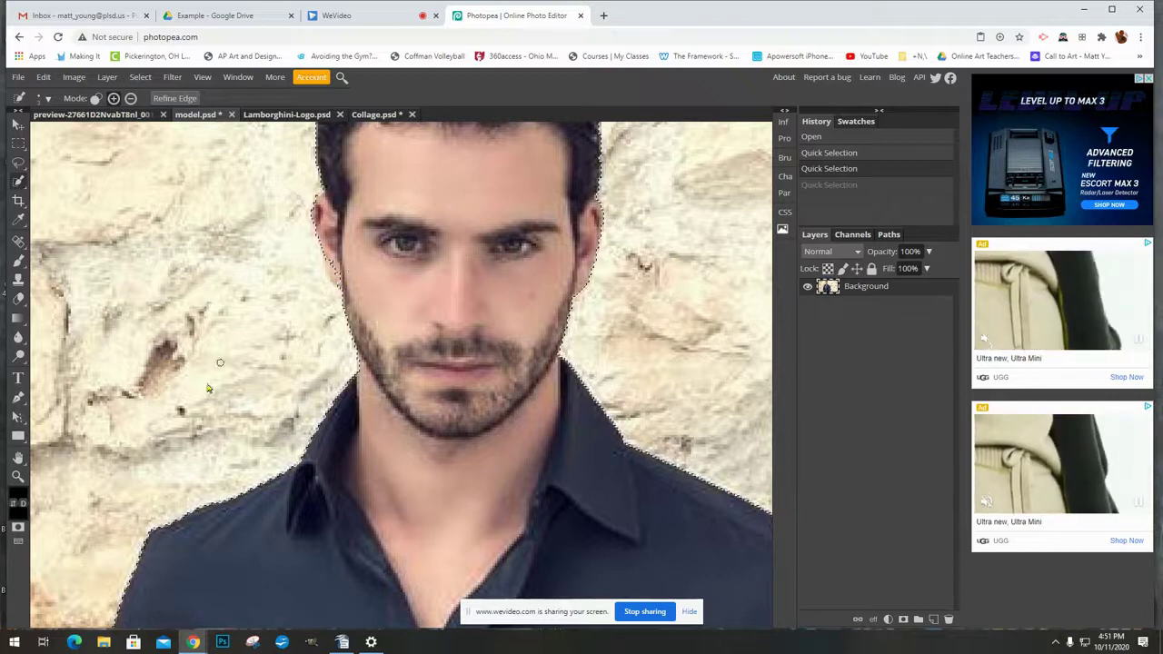
pyautogui.click(18, 476)
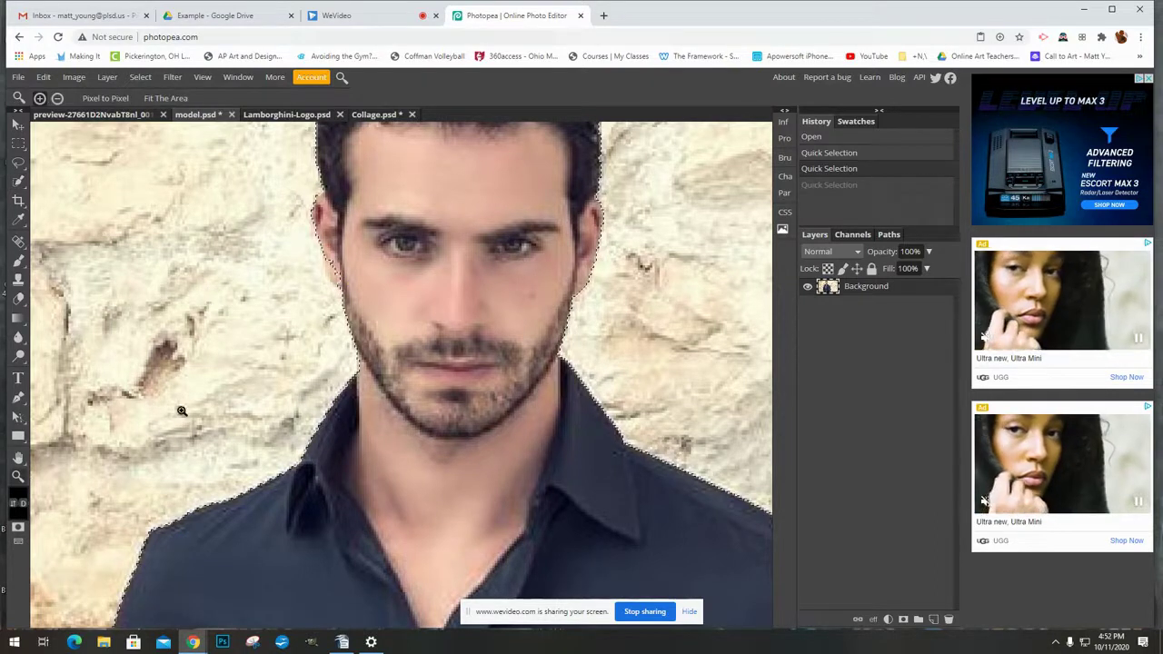
pyautogui.scroll(-5, 183, 410)
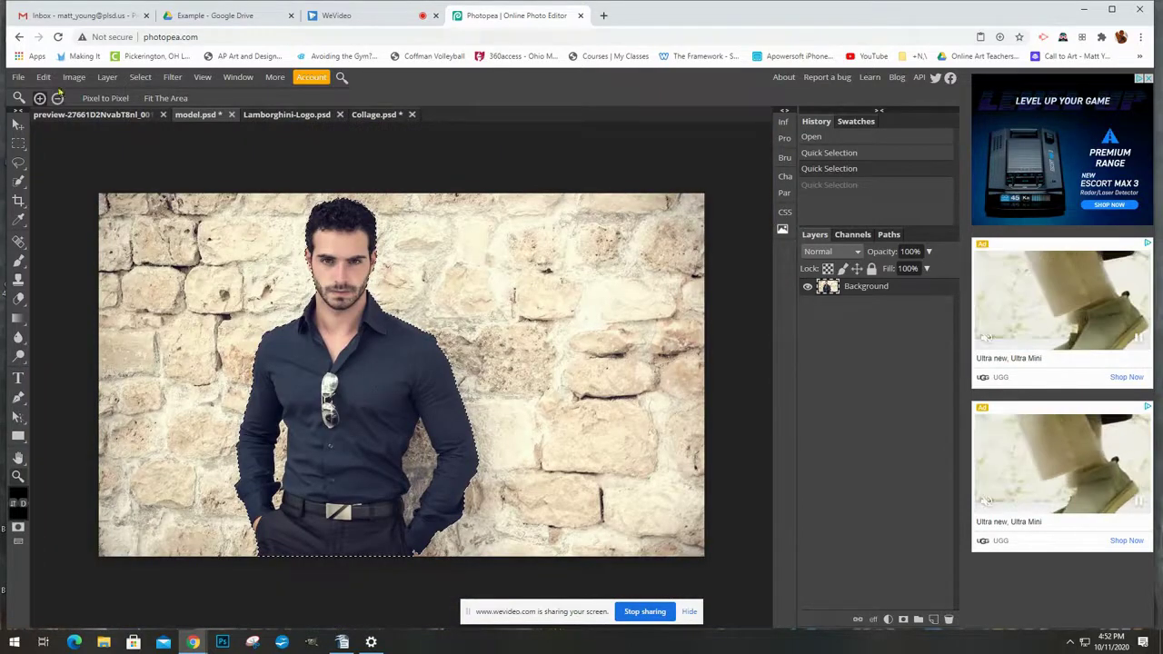
# Copy the selected man from model.psd and paste him into Collage.psd
pyautogui.click(43, 76)
pyautogui.click(70, 207)
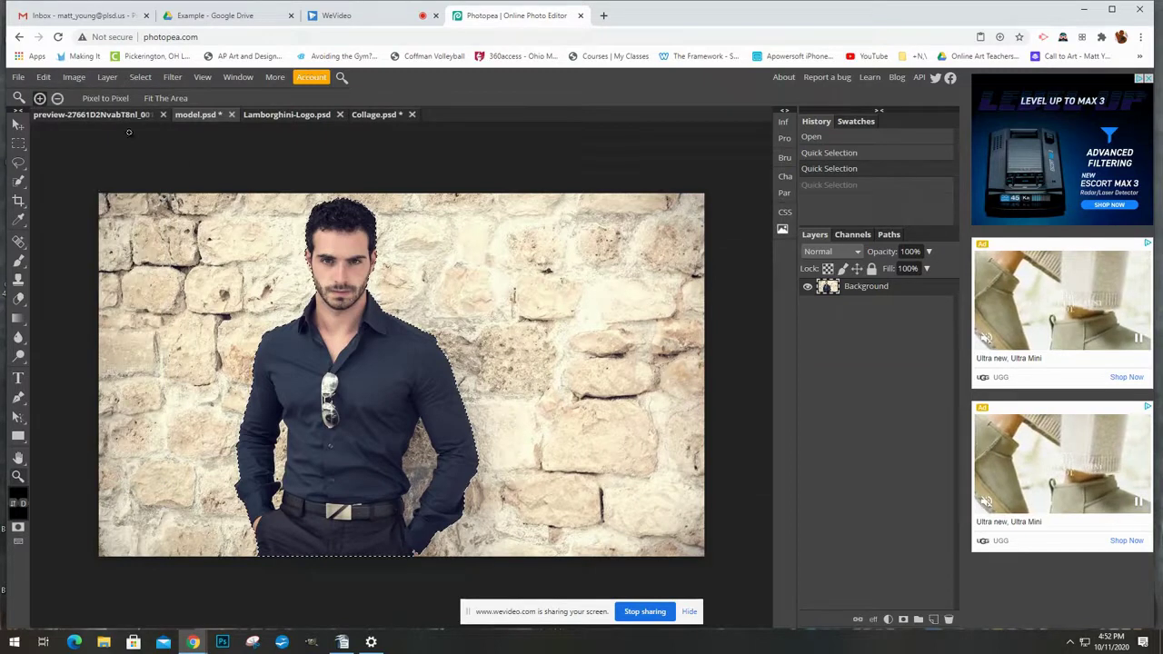
pyautogui.click(373, 118)
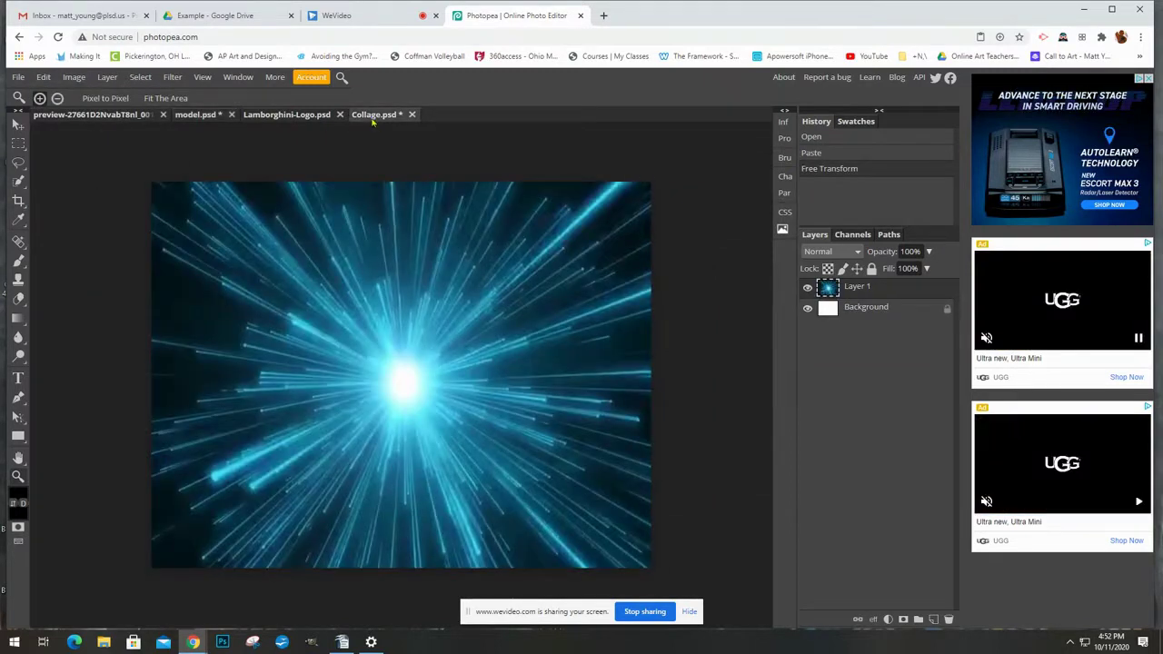
pyautogui.click(42, 77)
pyautogui.click(76, 229)
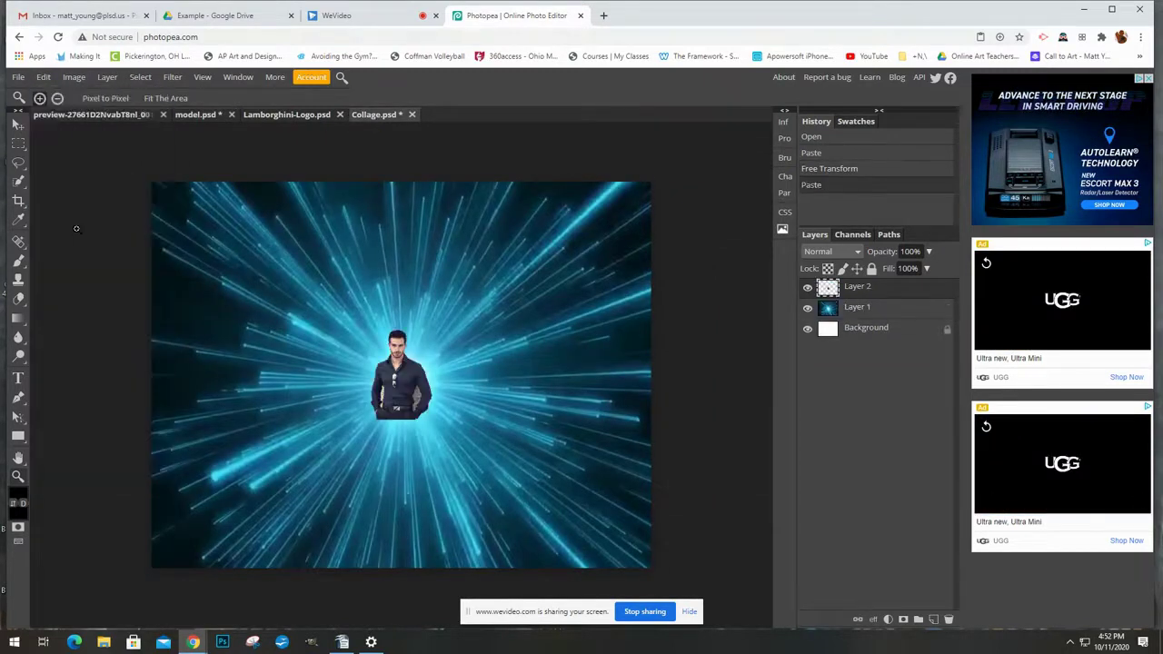
# Scale the pasted man to about 298%, place him at the canvas's bottom centre in front of the light burst, and apply the transform
pyautogui.click(19, 130)
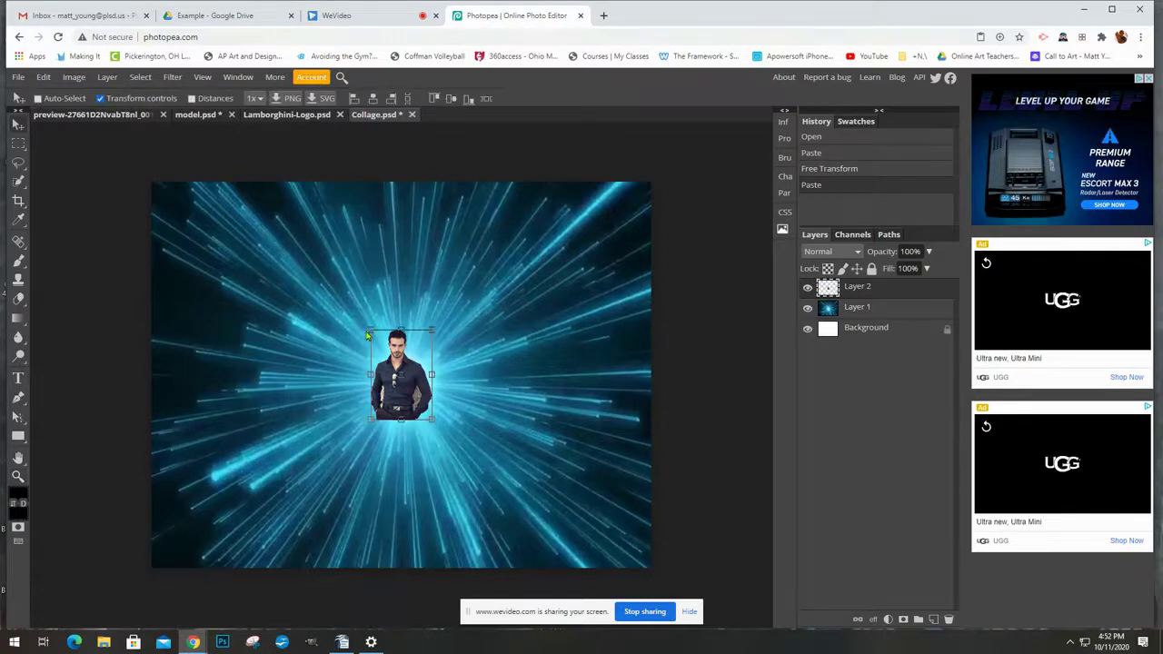
pyautogui.moveTo(370, 326); pyautogui.dragTo(309, 273)
pyautogui.moveTo(423, 406); pyautogui.dragTo(429, 403)
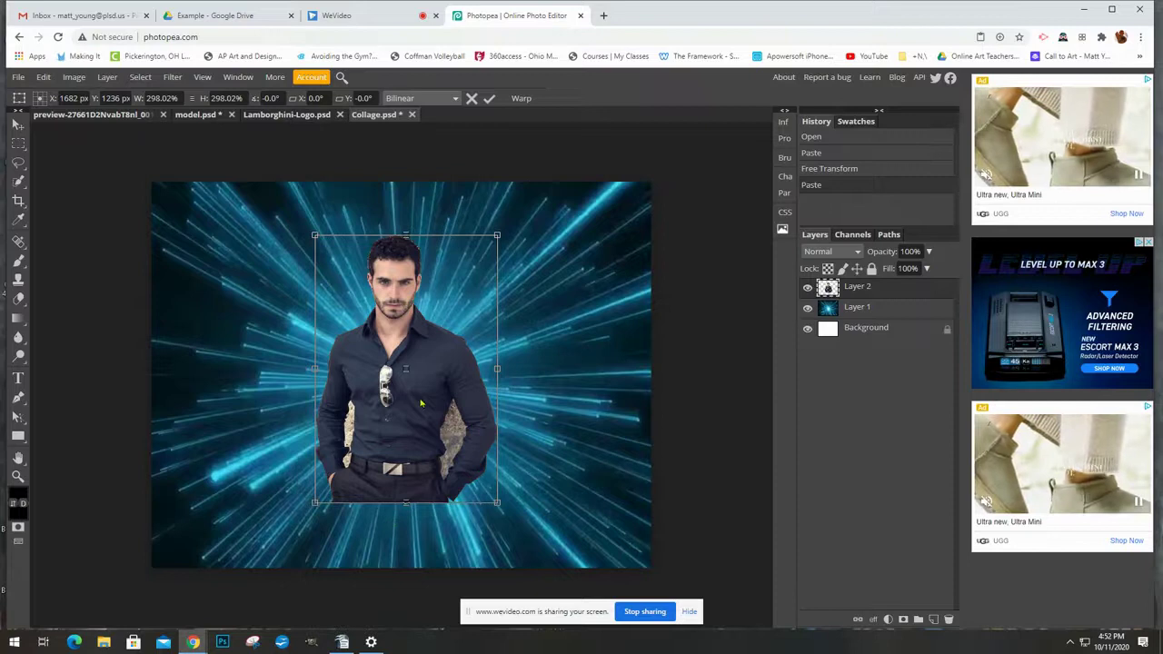
pyautogui.moveTo(420, 407); pyautogui.dragTo(425, 482)
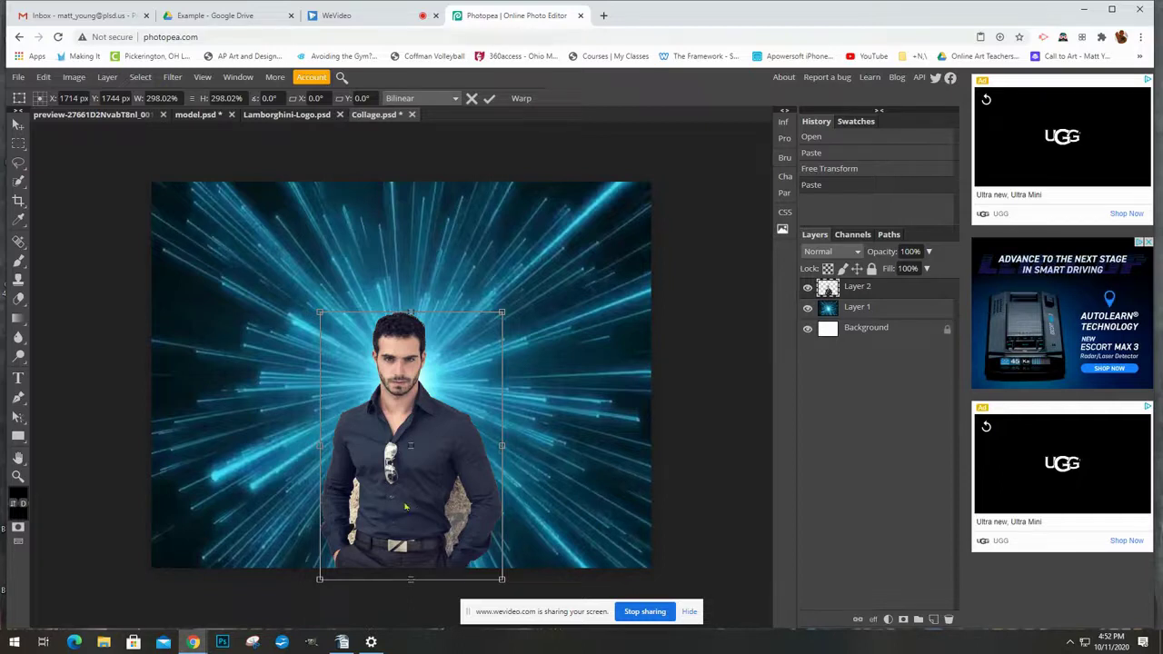
pyautogui.moveTo(418, 492)
pyautogui.mouseDown()
pyautogui.moveTo(375, 451)
pyautogui.moveTo(413, 491)
pyautogui.mouseUp()
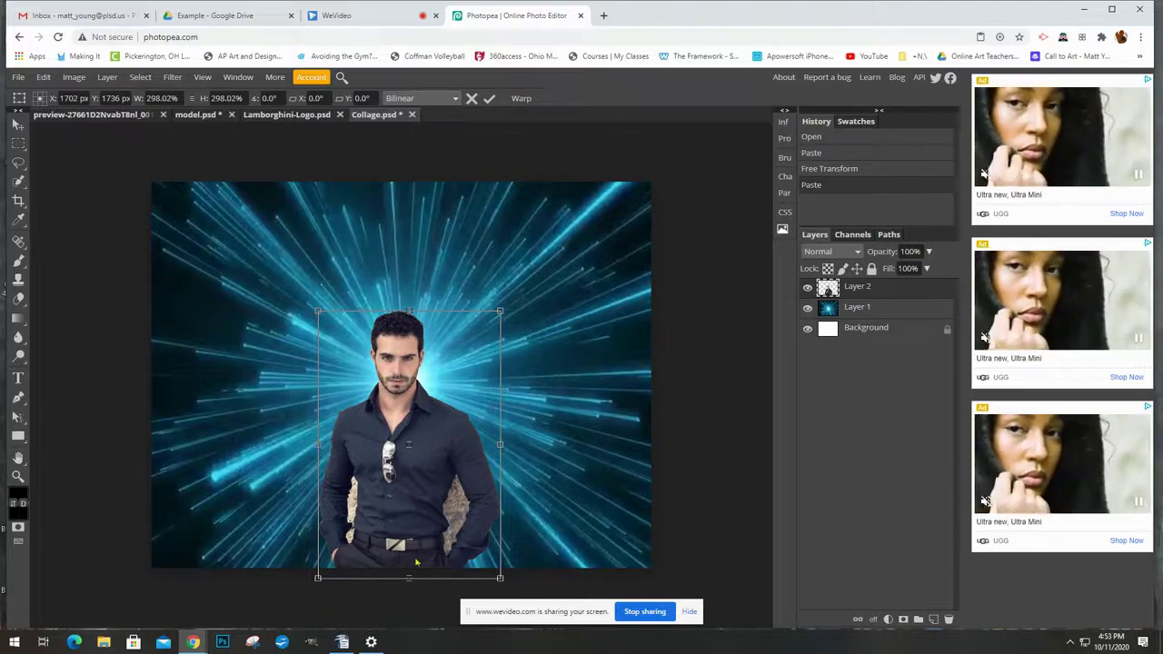
pyautogui.press('Return')
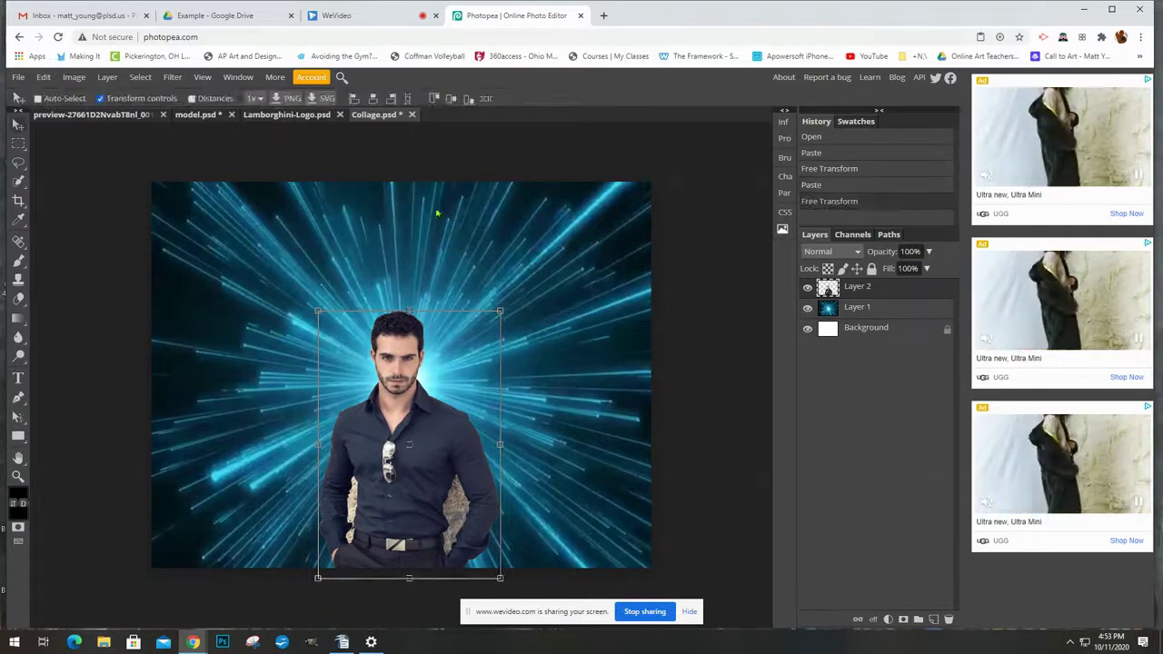
# Select the shield in Lamborghini-Logo.psd by picking the transparent area around it with the Magic Wand and inverting the selection
pyautogui.click(287, 114)
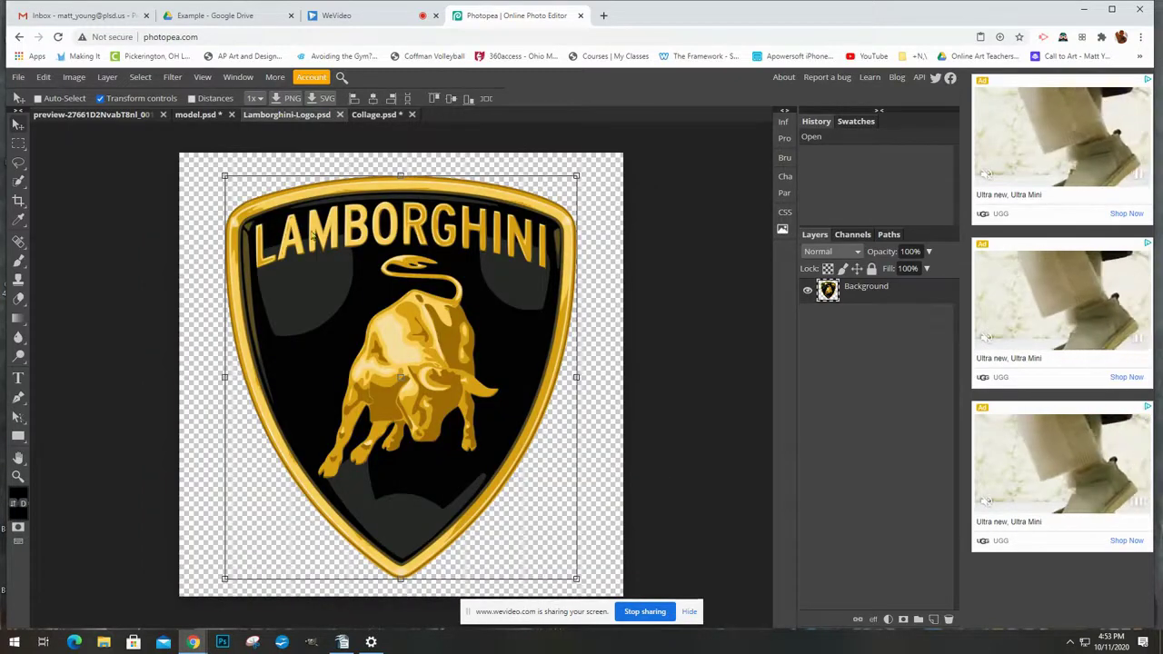
pyautogui.rightClick(18, 182)
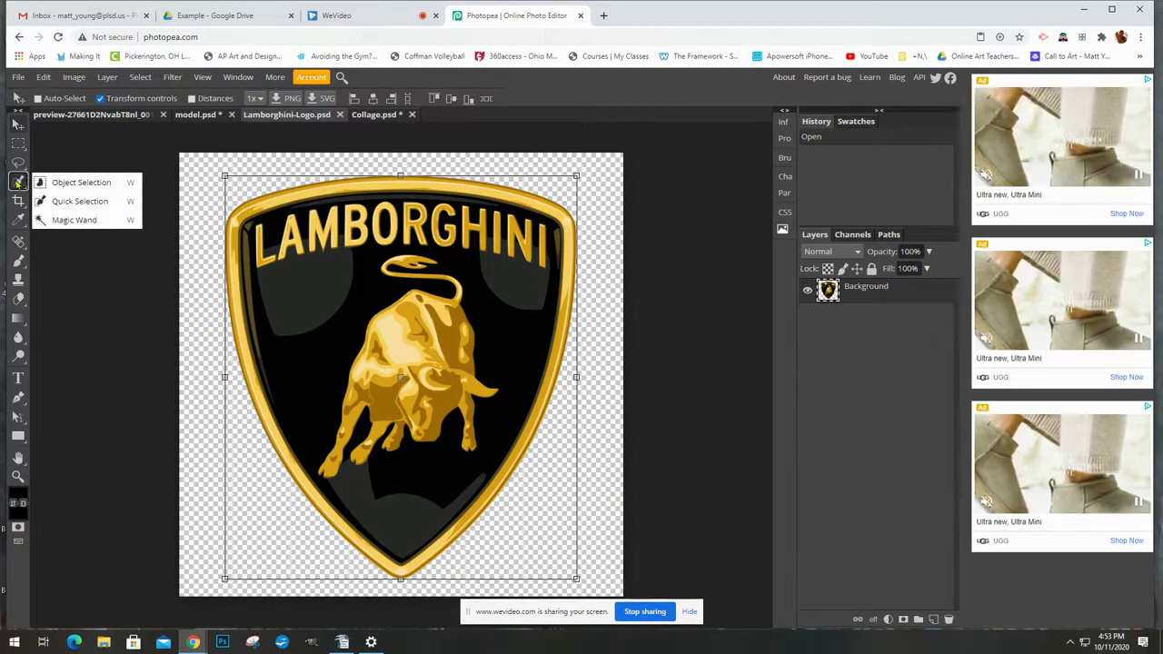
pyautogui.click(74, 220)
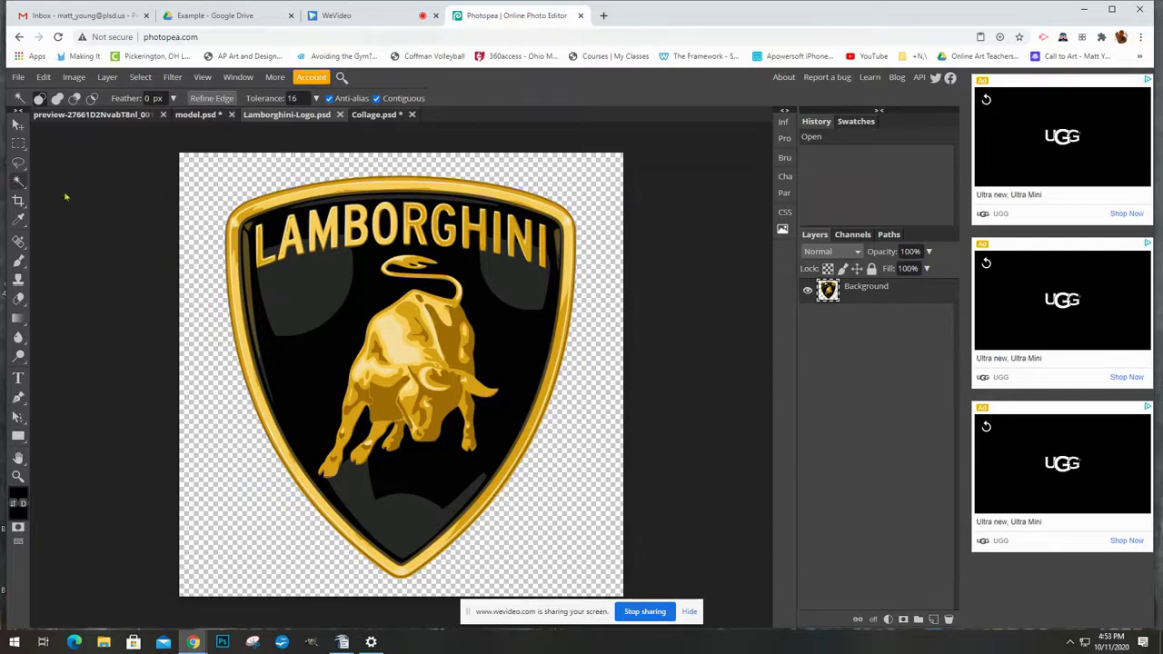
pyautogui.click(198, 186)
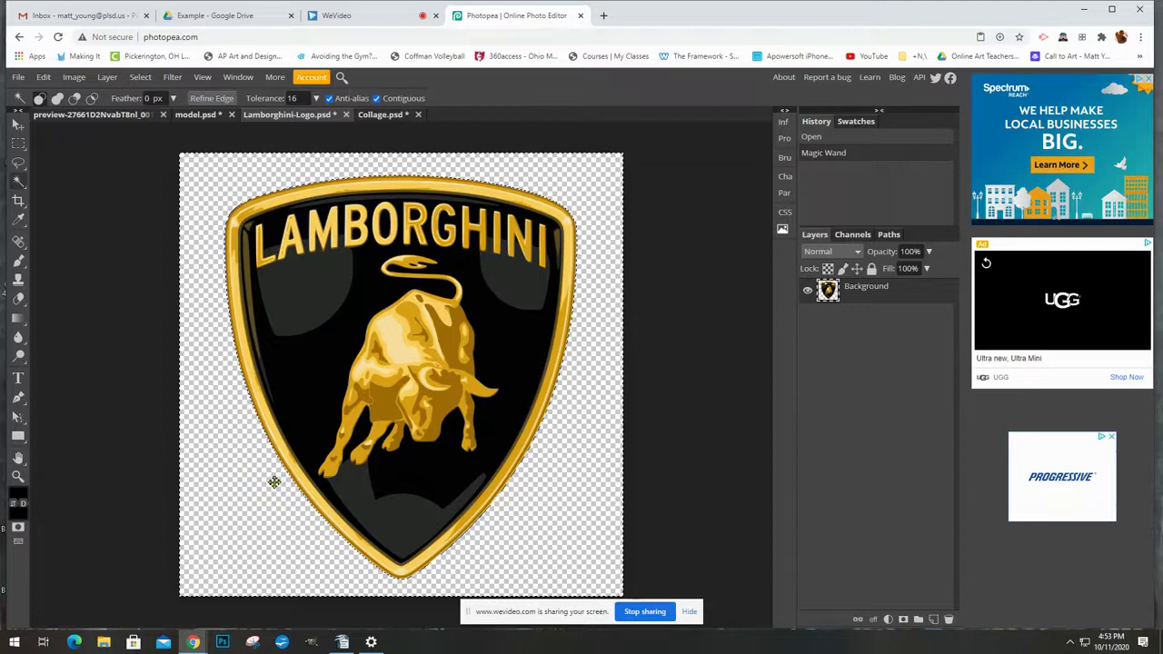
pyautogui.click(141, 78)
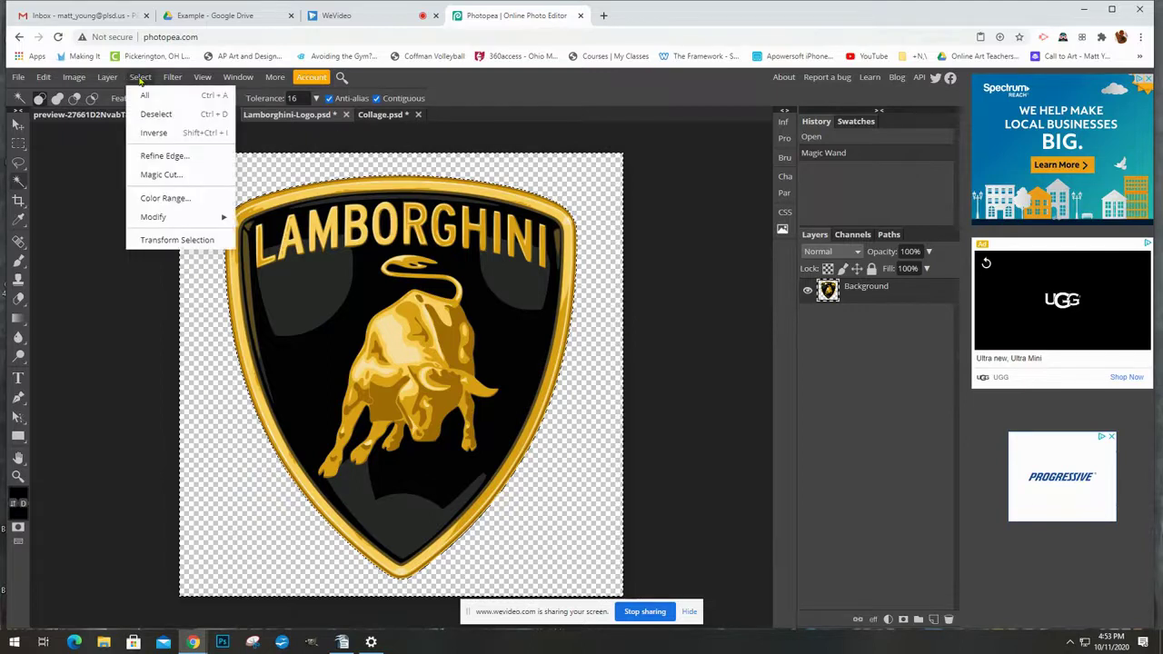
pyautogui.click(155, 133)
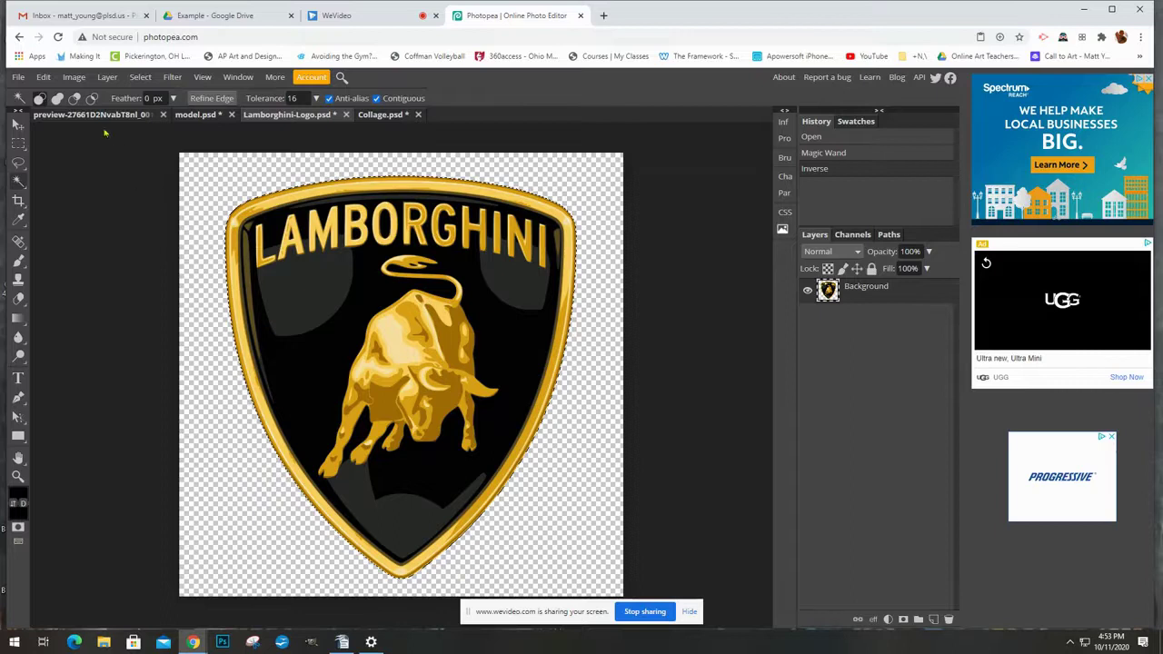
# Copy the selected Lamborghini shield into Collage.psd and move it to the upper-left corner of the canvas
pyautogui.click(40, 80)
pyautogui.click(67, 198)
pyautogui.click(379, 116)
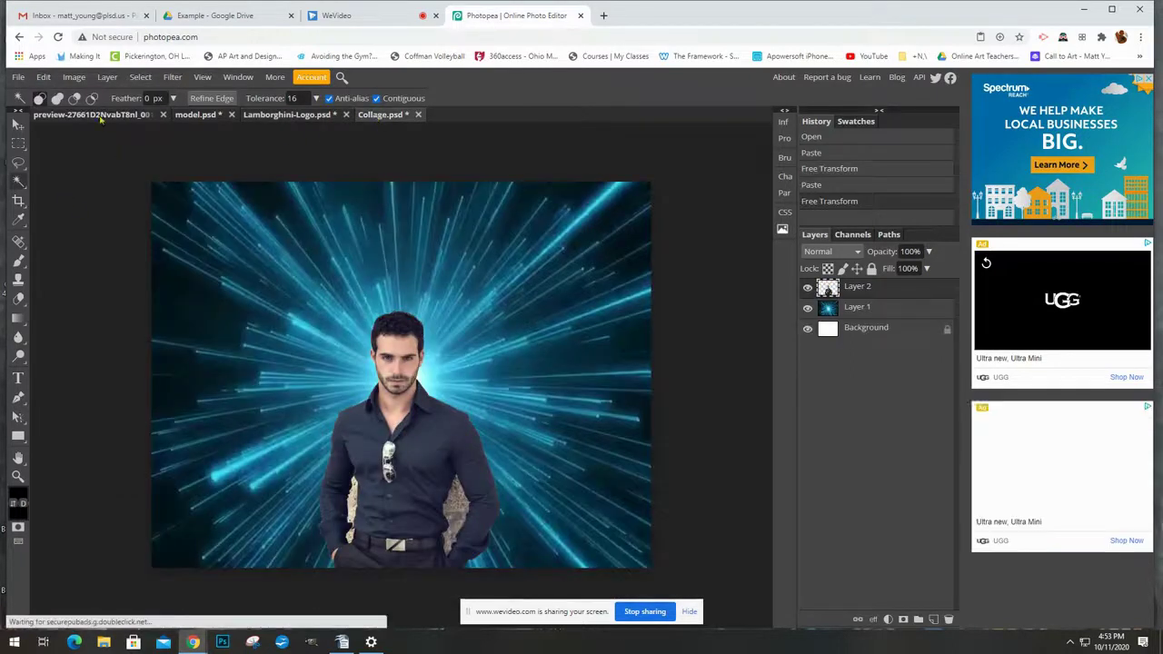
pyautogui.click(43, 78)
pyautogui.click(62, 236)
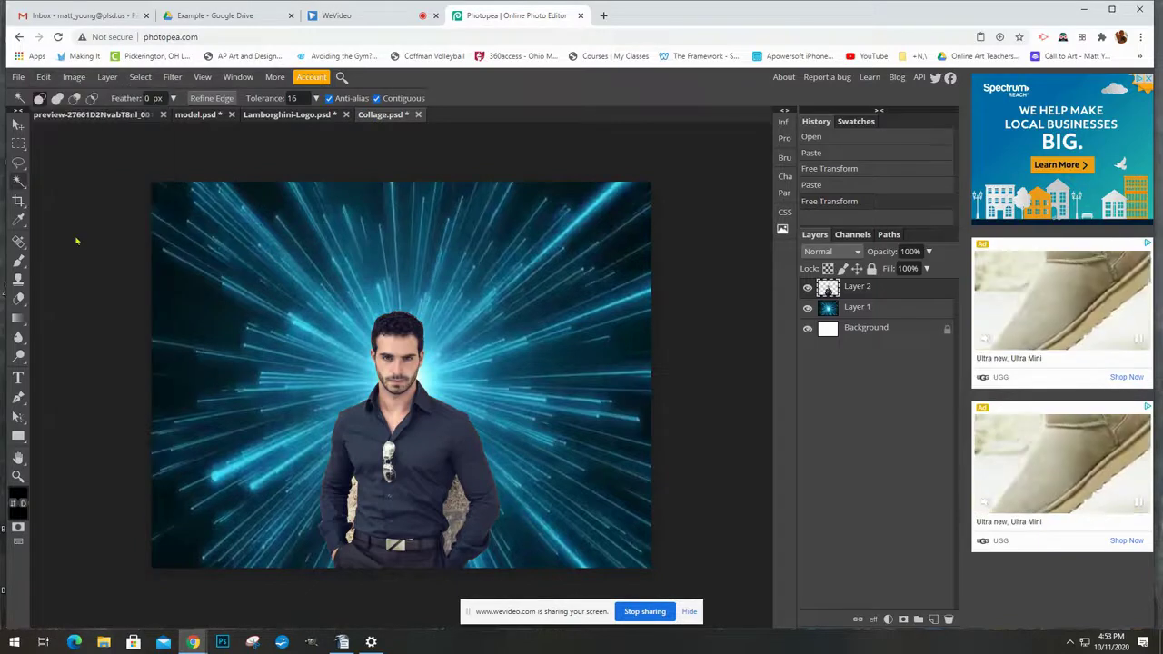
pyautogui.click(18, 125)
pyautogui.moveTo(363, 367); pyautogui.dragTo(211, 260)
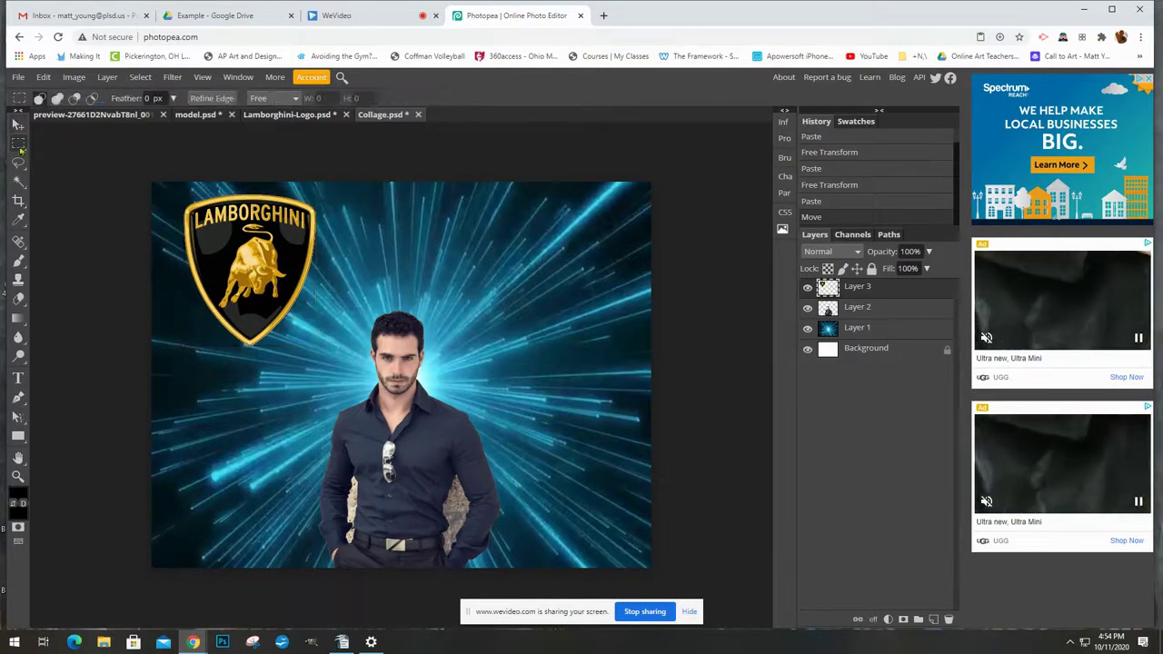
# Switch to the Quick Selection tool
pyautogui.click(19, 181)
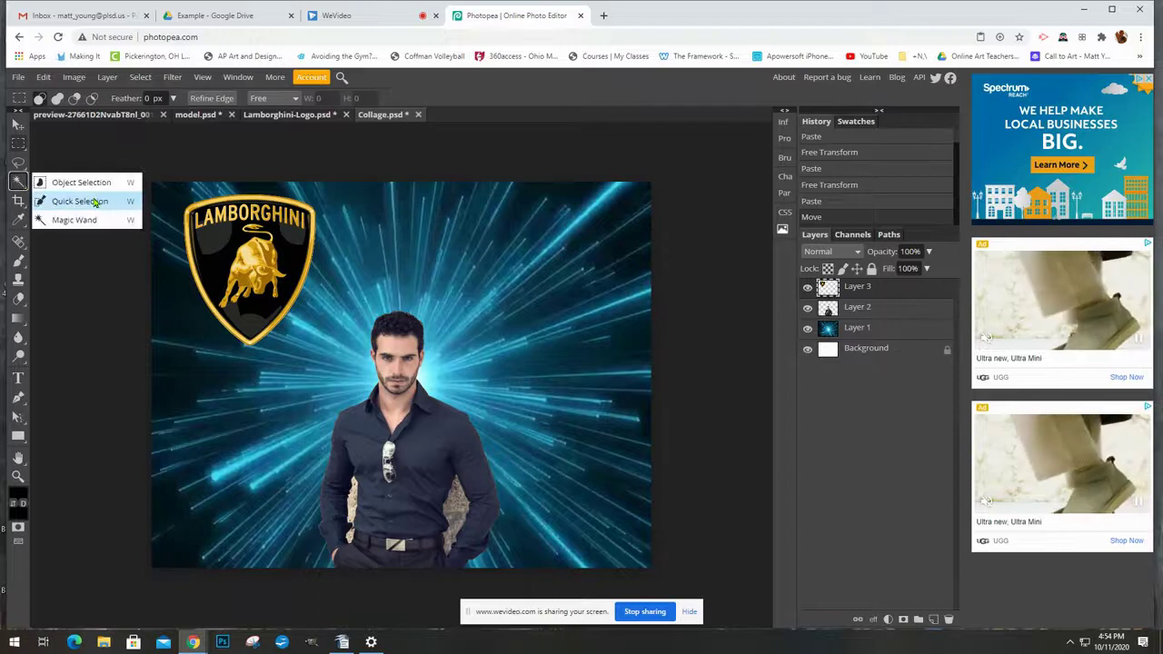